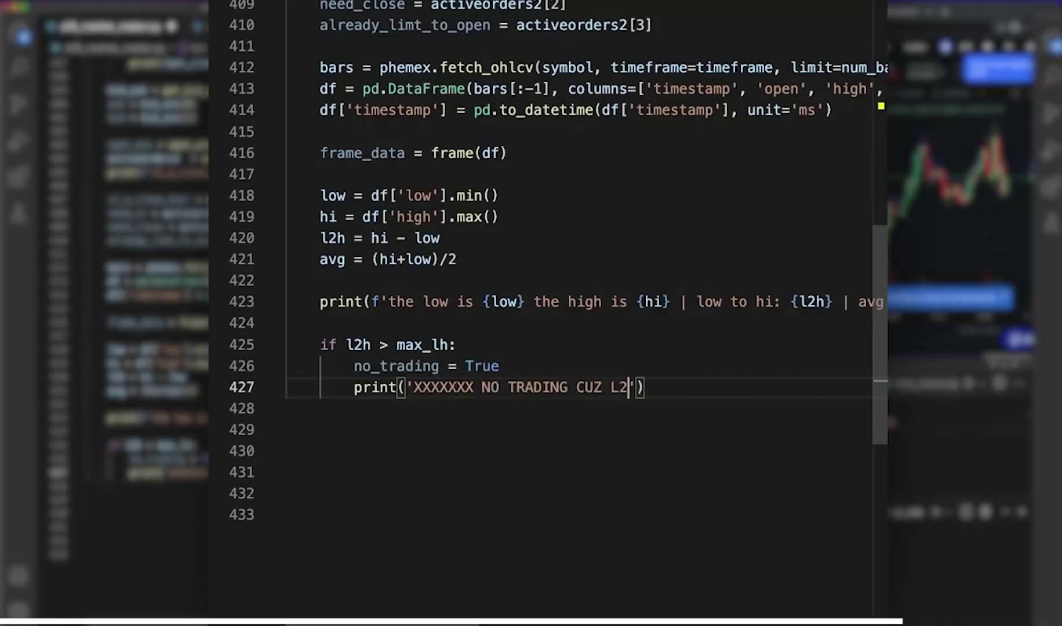
text(XXXXXXX)
Pad the 'NO TRADING CUZ L2H' warning with XXXXXXX and add a kill_switch() call below it
key(End)
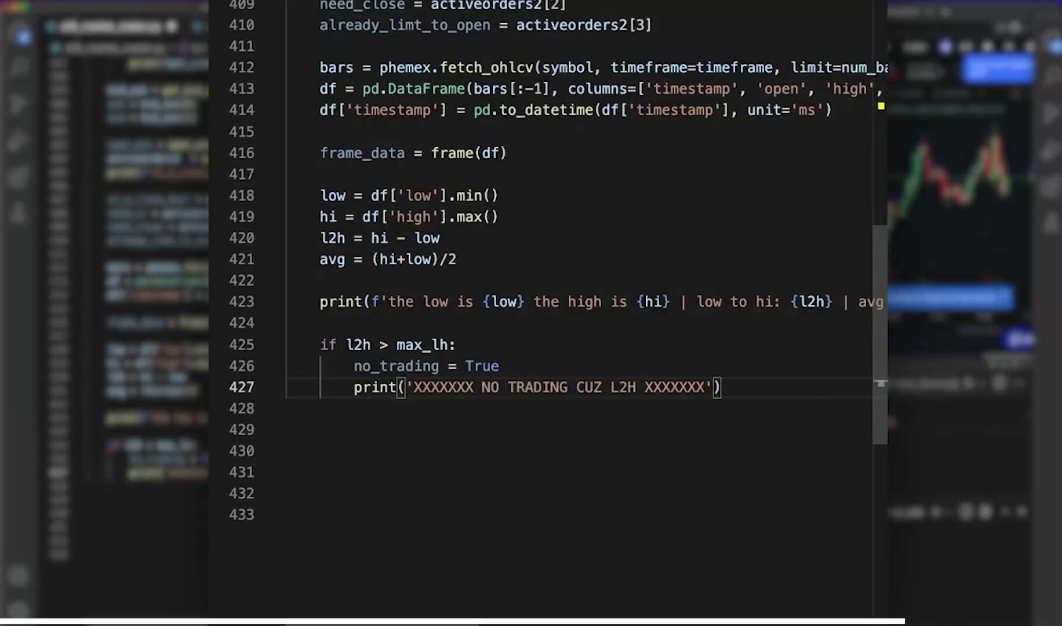
key(Return)
text(kill)
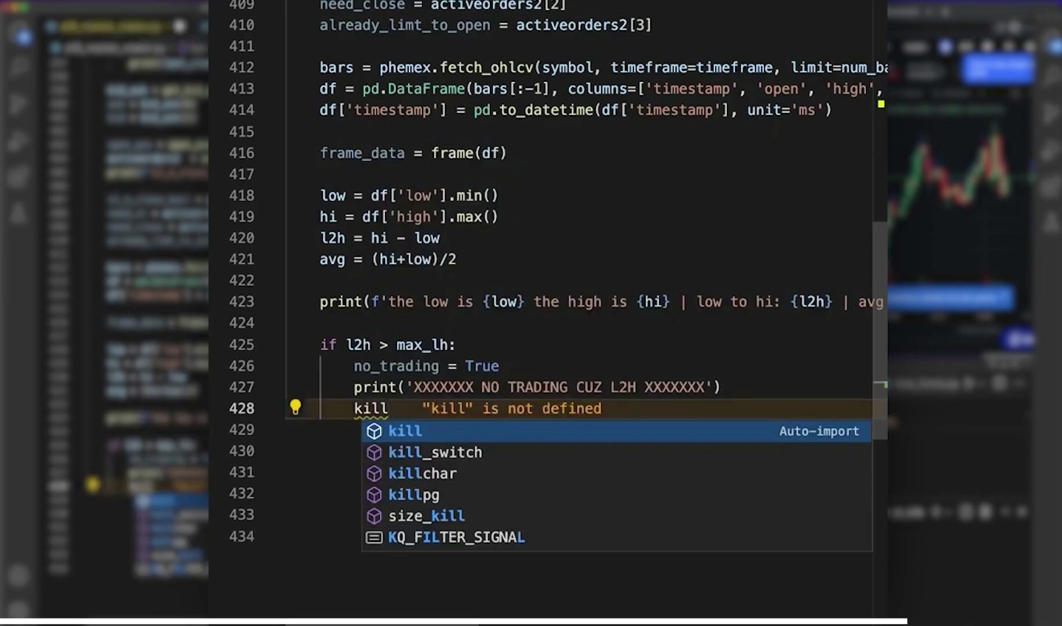
key(Down)
key(Return)
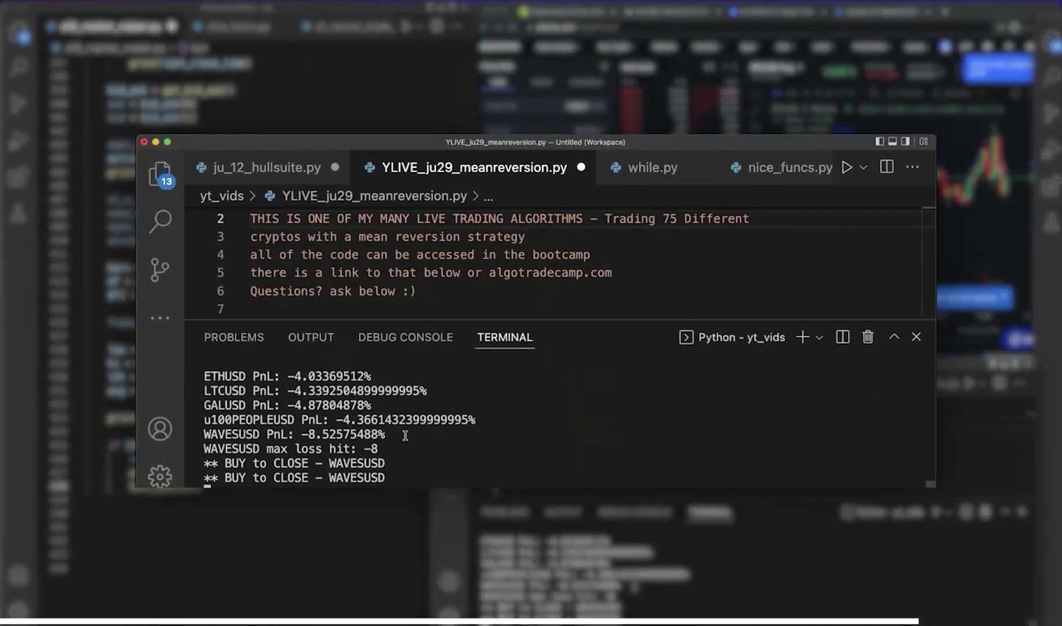
mouse_move(405, 435)
mouse_down()
mouse_move(245, 431)
mouse_move(303, 435)
mouse_up()
click(311, 437)
drag(392, 441, 292, 446)
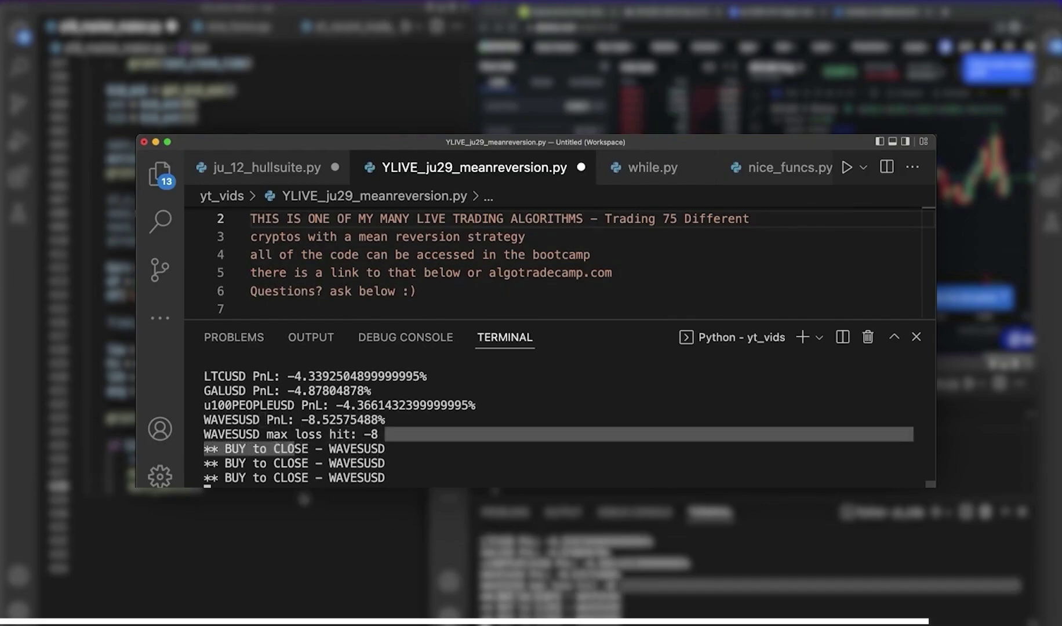
drag(394, 464, 225, 449)
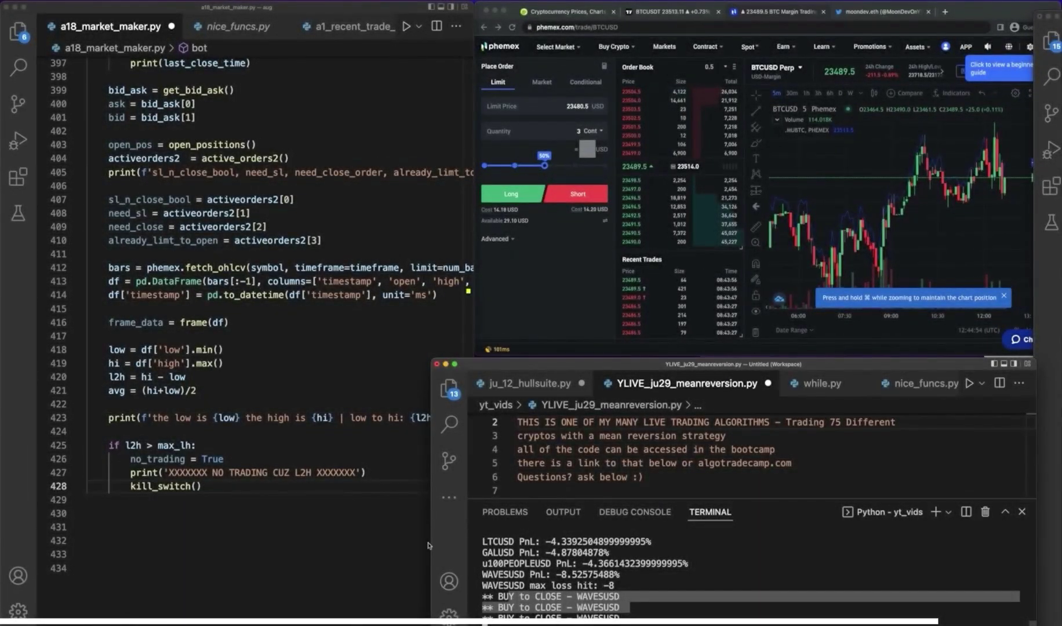
Write an else: branch with no_trading = False and print('no trading is False')
click(428, 545)
text(else:)
key(Return)
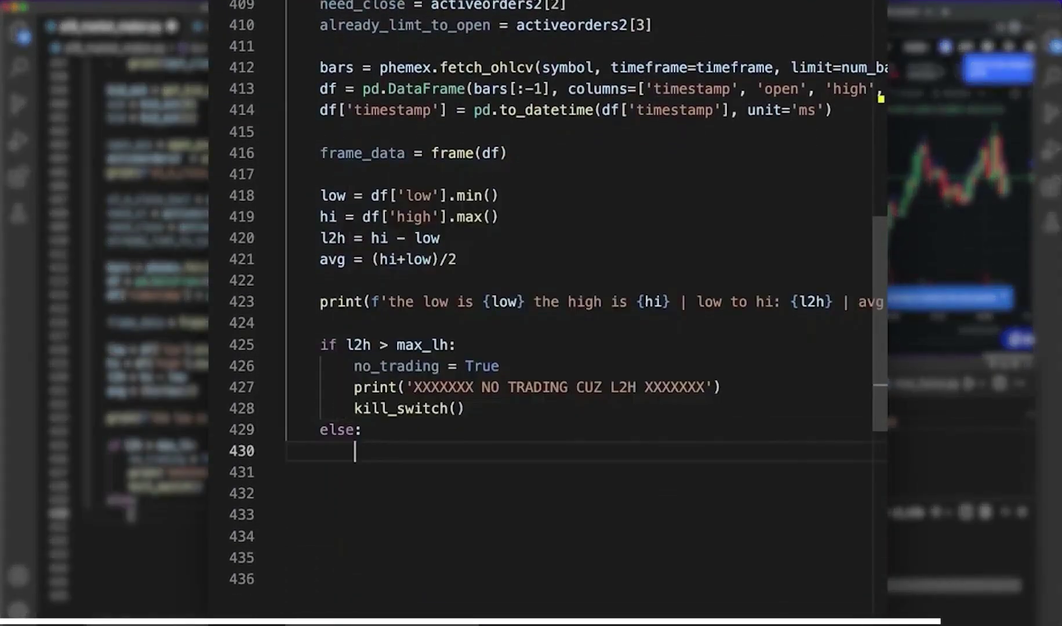
text(no_)
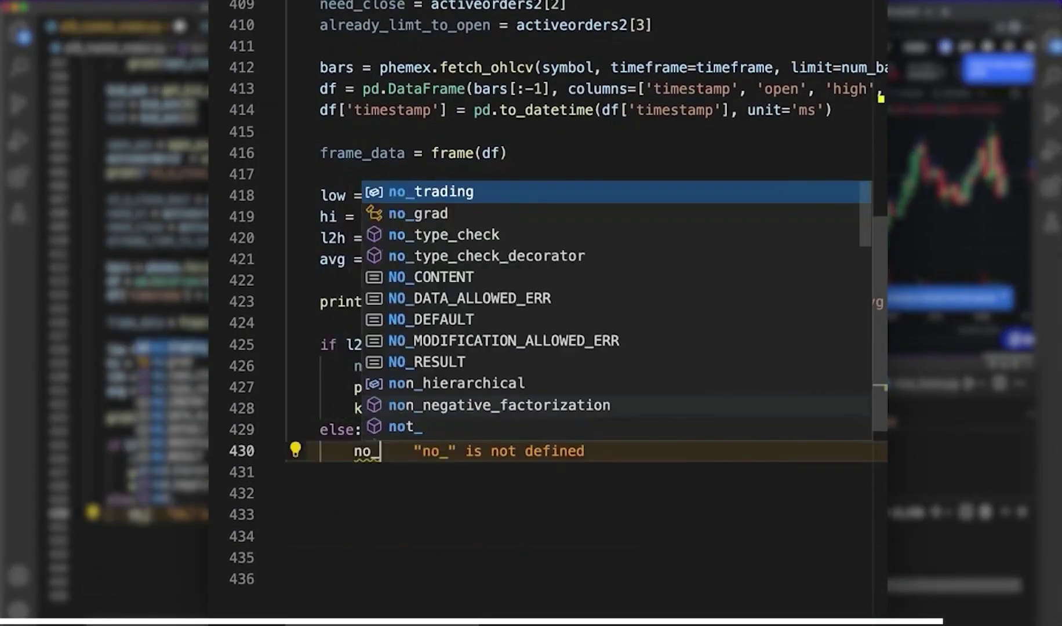
text(trad)
key(Tab)
text(= Fals)
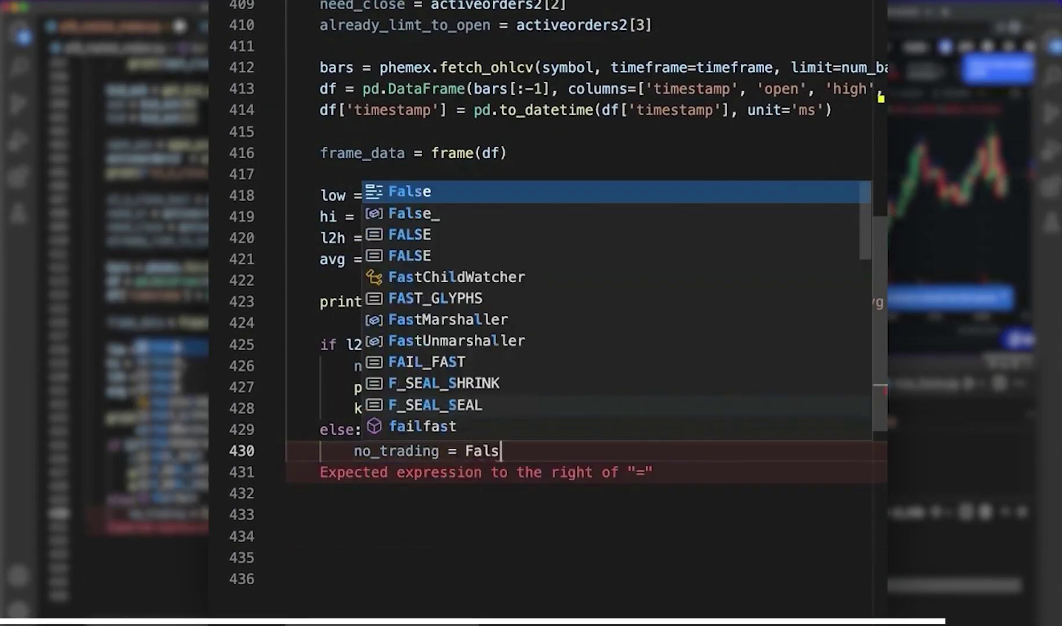
key(Tab)
key(Return)
text(p)
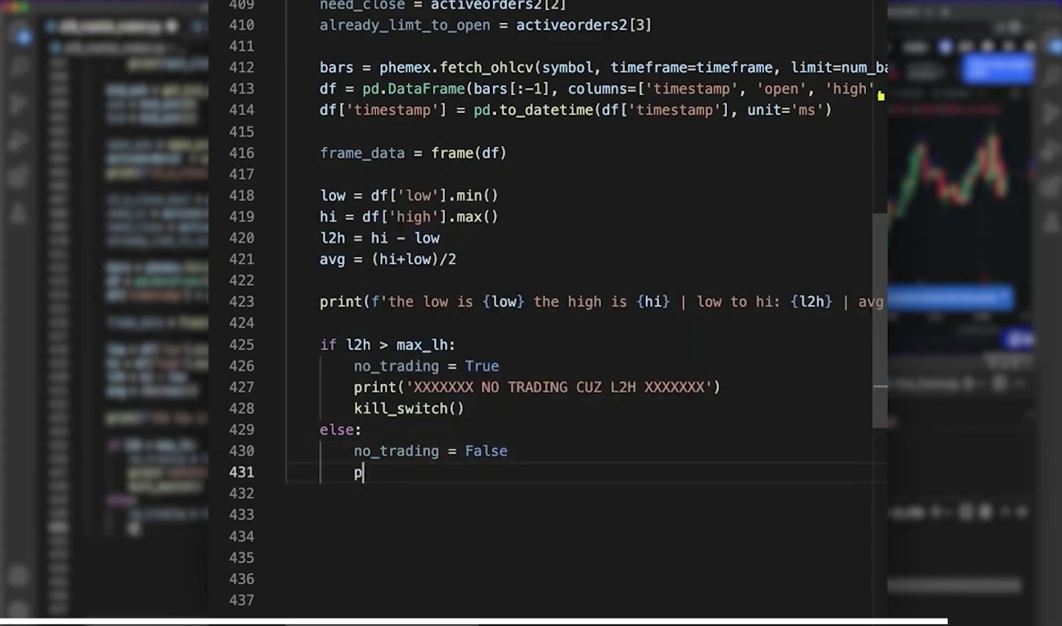
text(rint('no tradi)
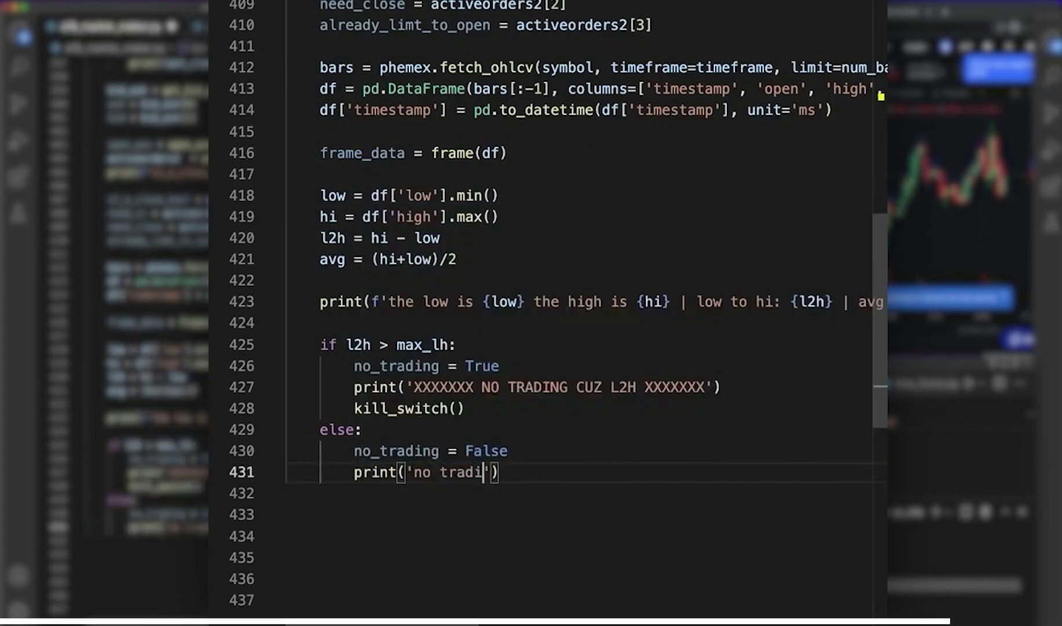
text(lse)
key(End)
key(Return)
key(Return)
key(BackSpace)
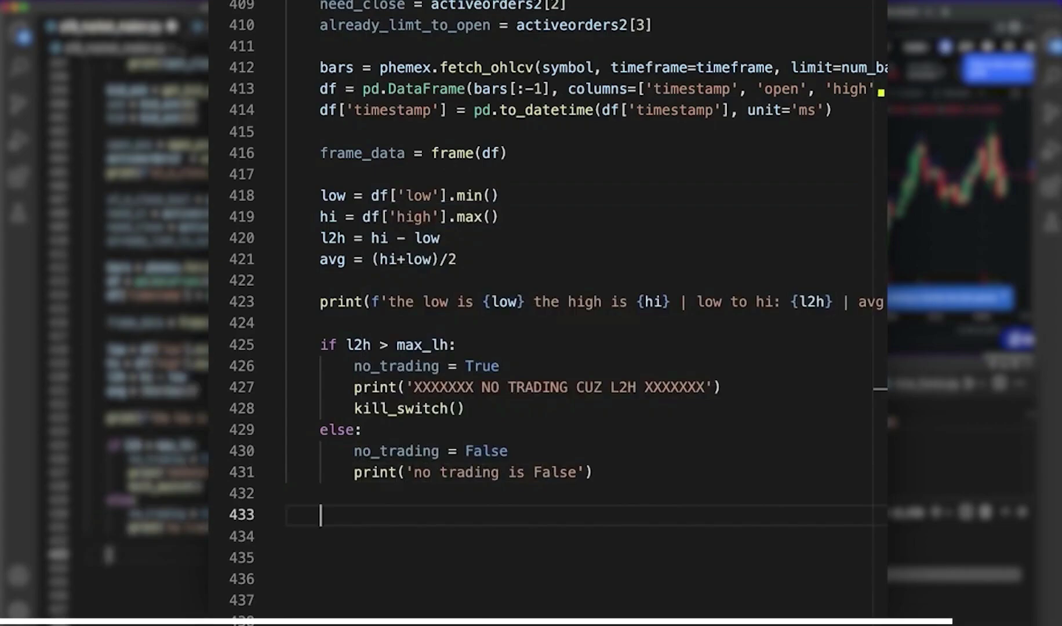
text(df)
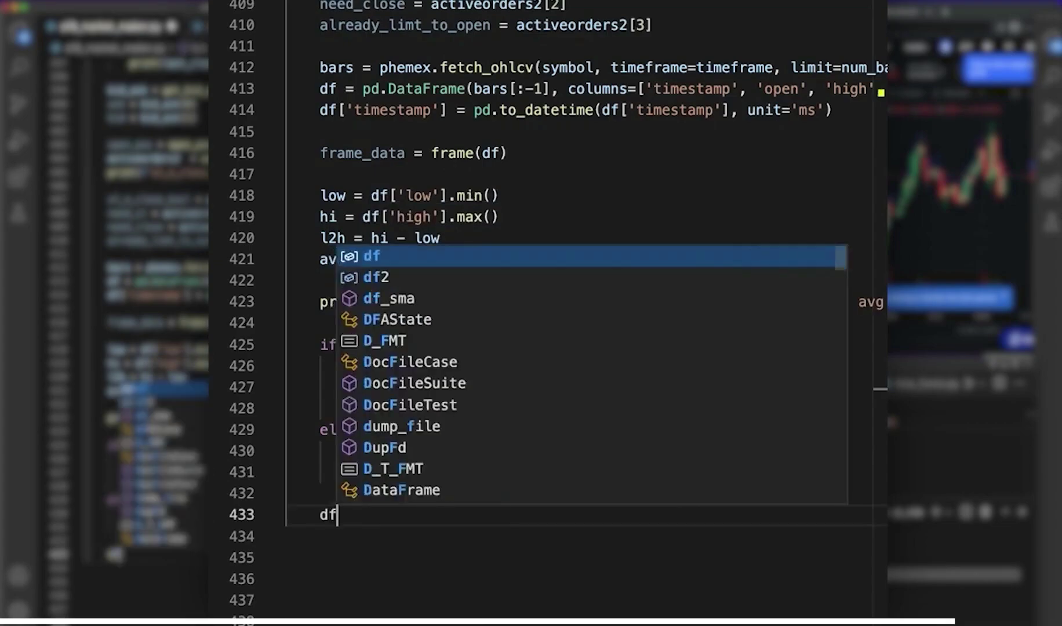
text(_tolist = df[)
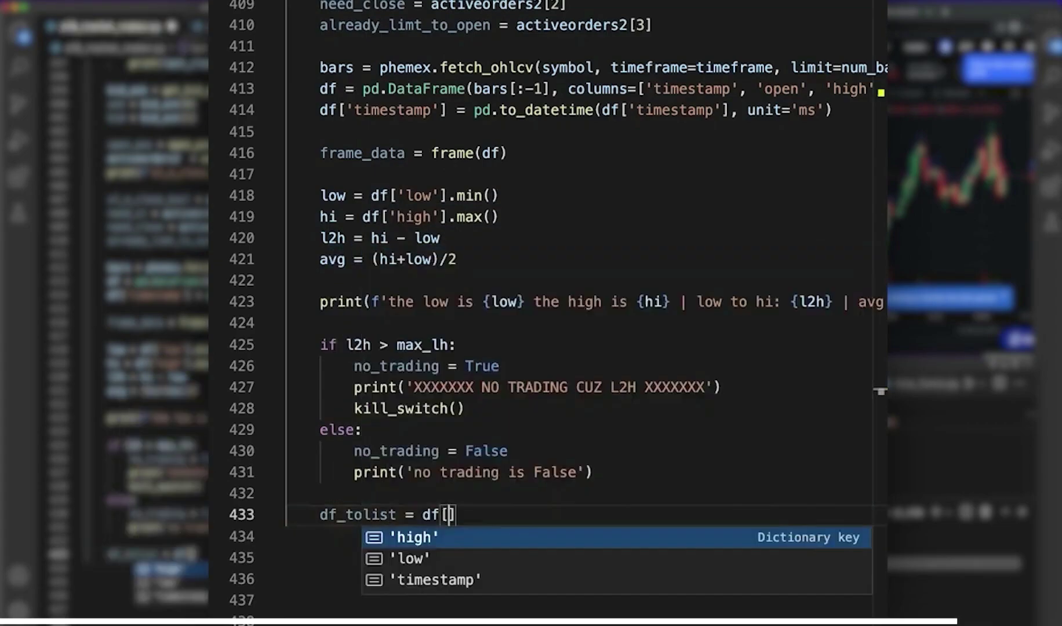
text(l)
Add df_tolist = df['low'].tolist() and last17 = df_tolist[-17:] followed by a blank line
key(BackSpace)
text(')
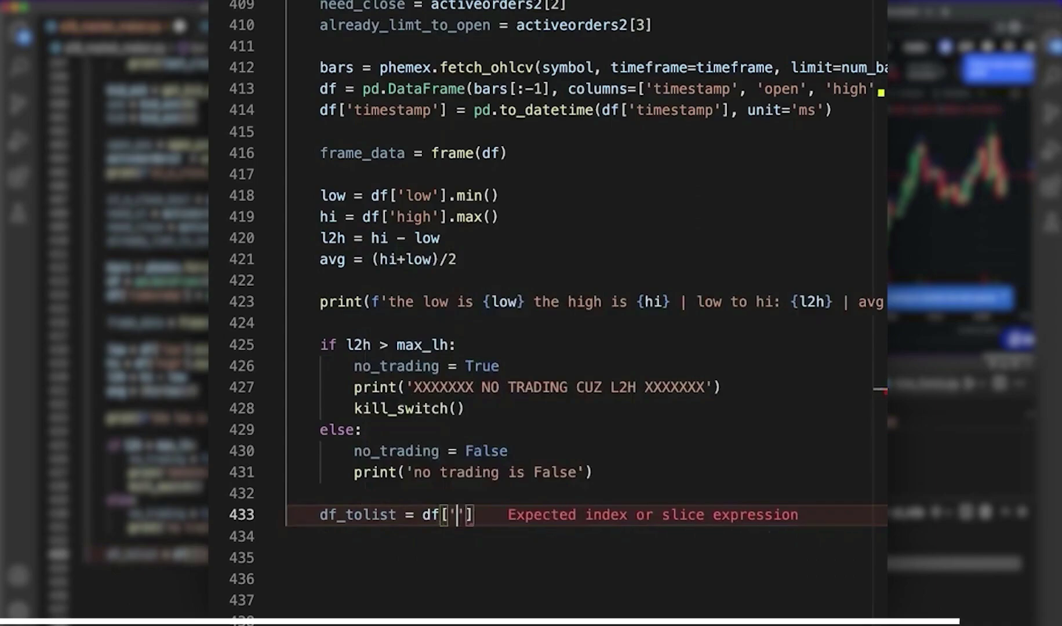
text(low'].tolist)
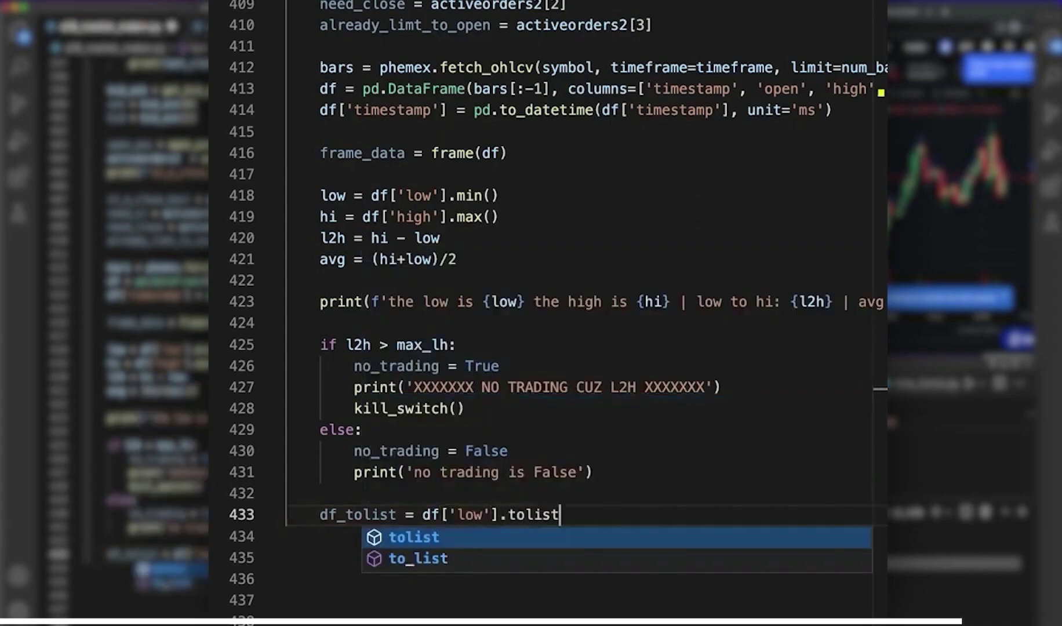
text(())
key(Return)
text(last17)
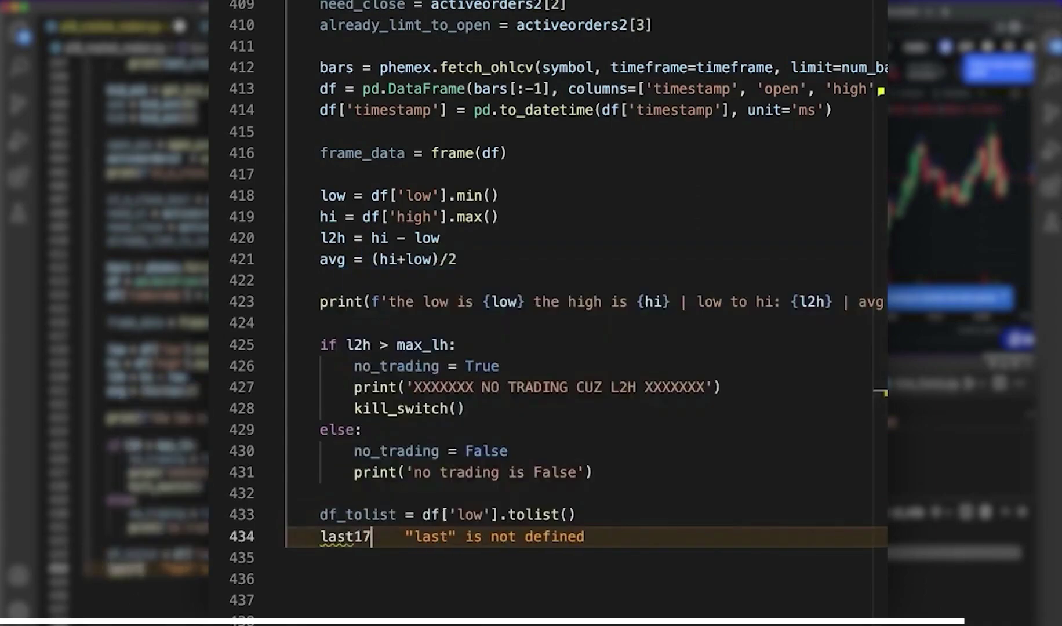
text( = df)
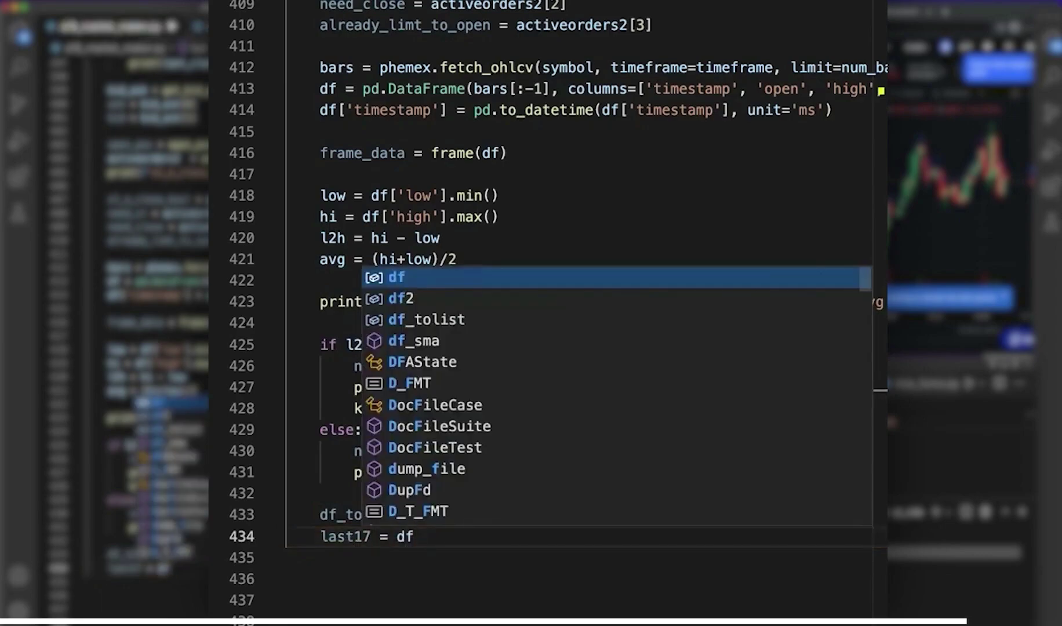
text(_tolist[)
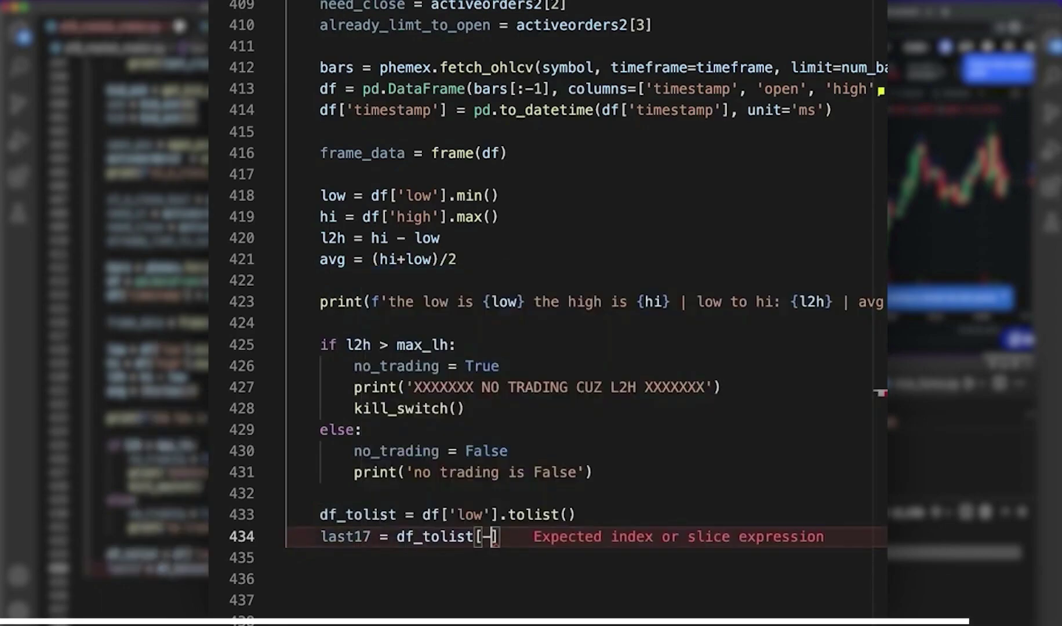
text(-17:)
key(Down)
key(Down)
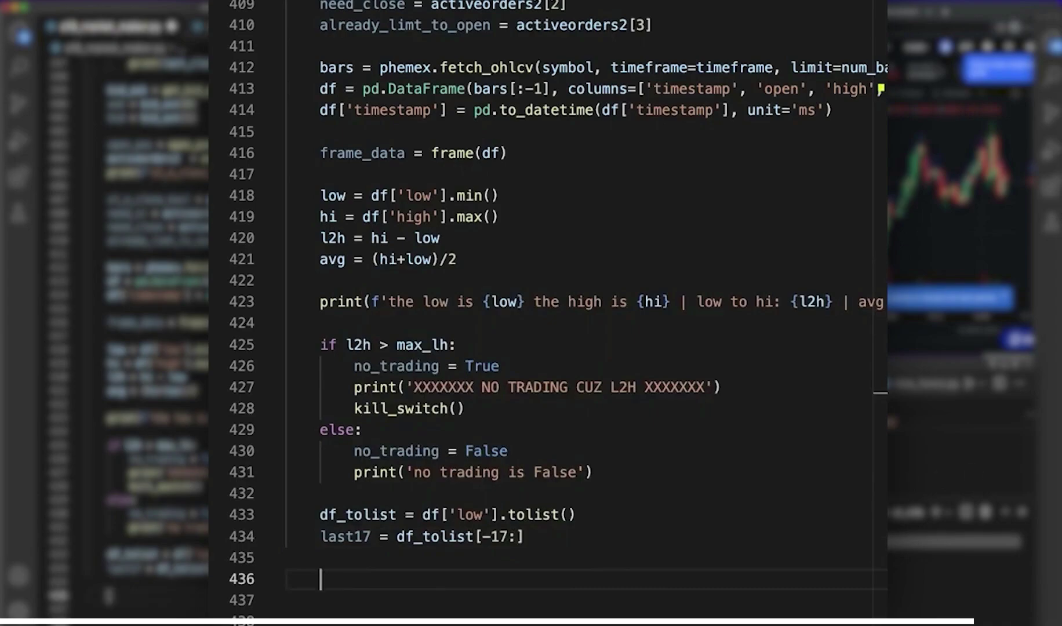
text(for n)
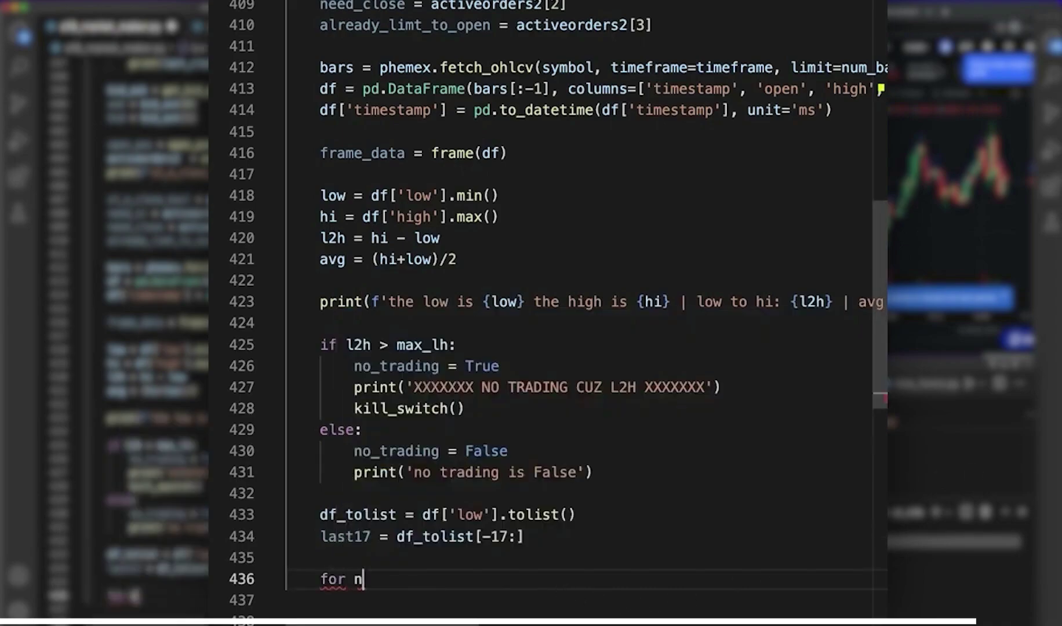
text(um in last1)
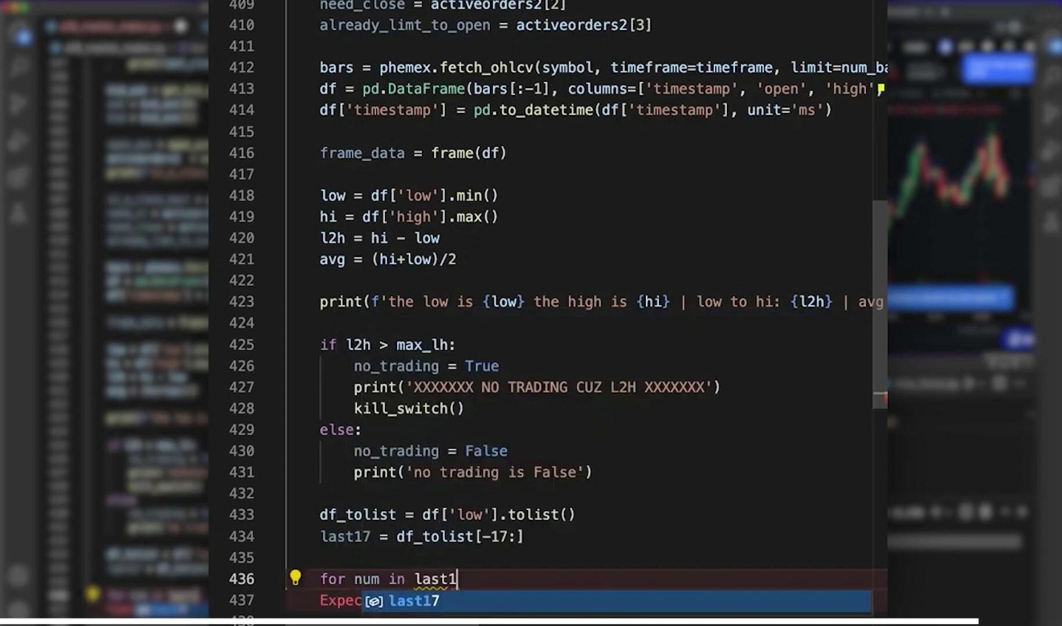
text(5)
In the last17 loop, add 'if low >= num:' setting no_trading = True and printing {low} and {num}
key(Return)
text(if)
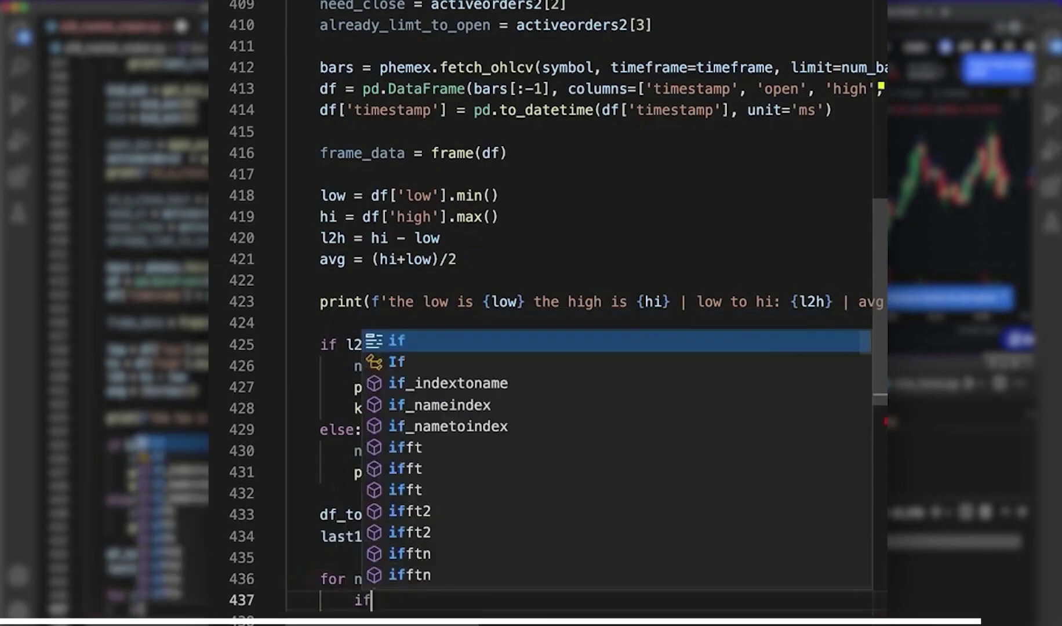
text( low >=)
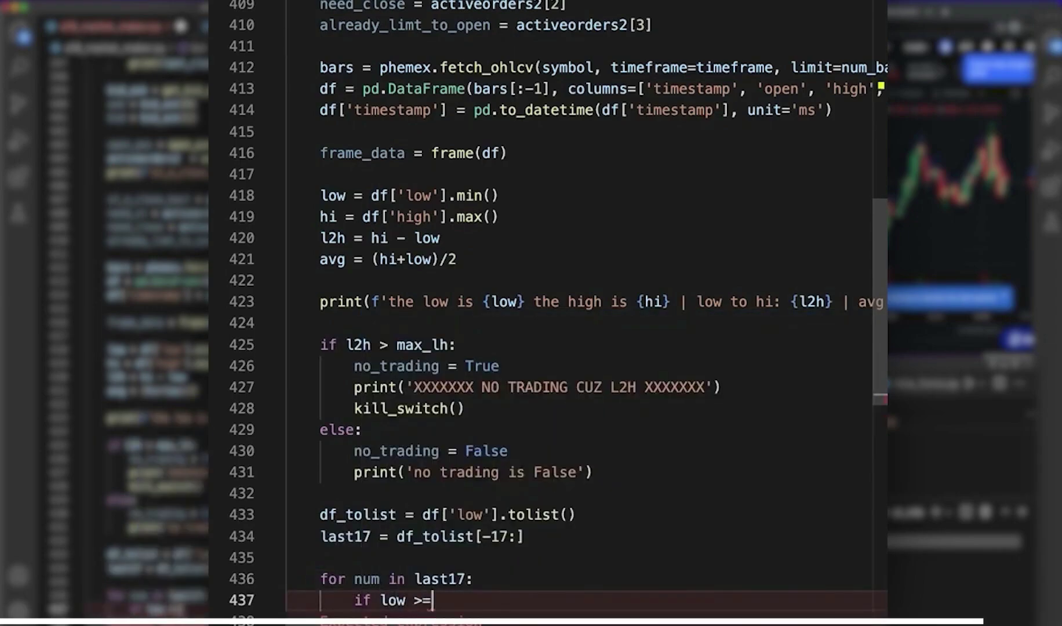
text( num:)
key(Return)
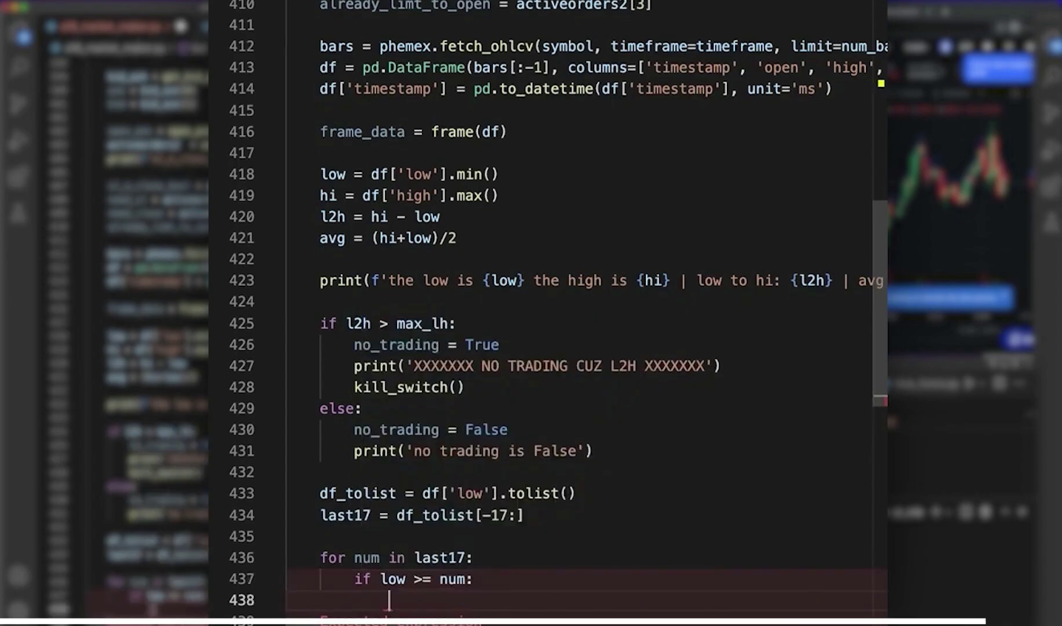
text(no_trad)
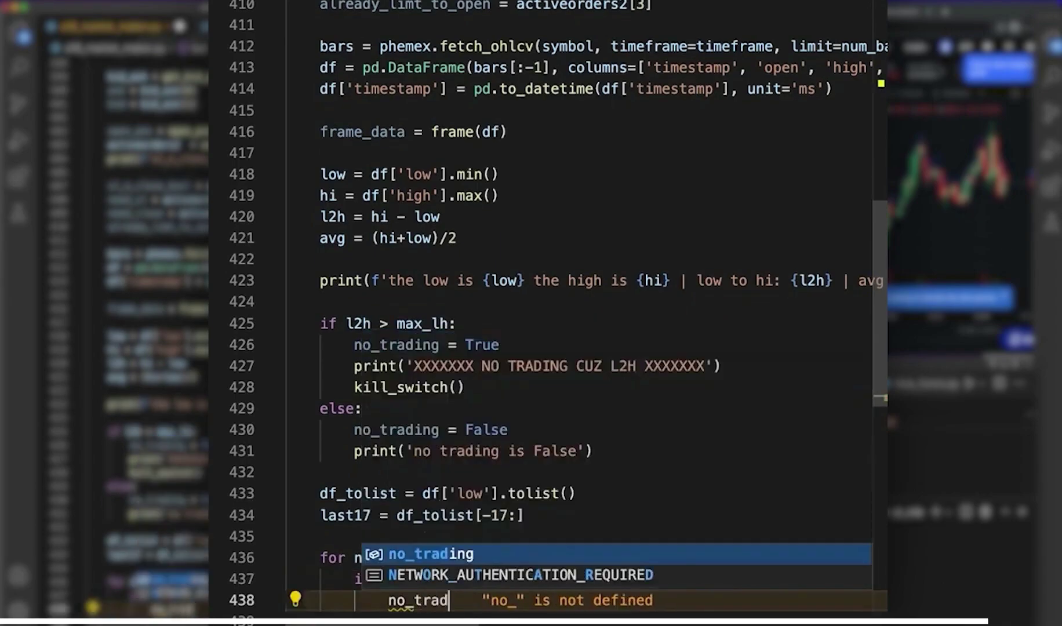
key(Tab)
text(=)
scroll(588, 446, down, 8)
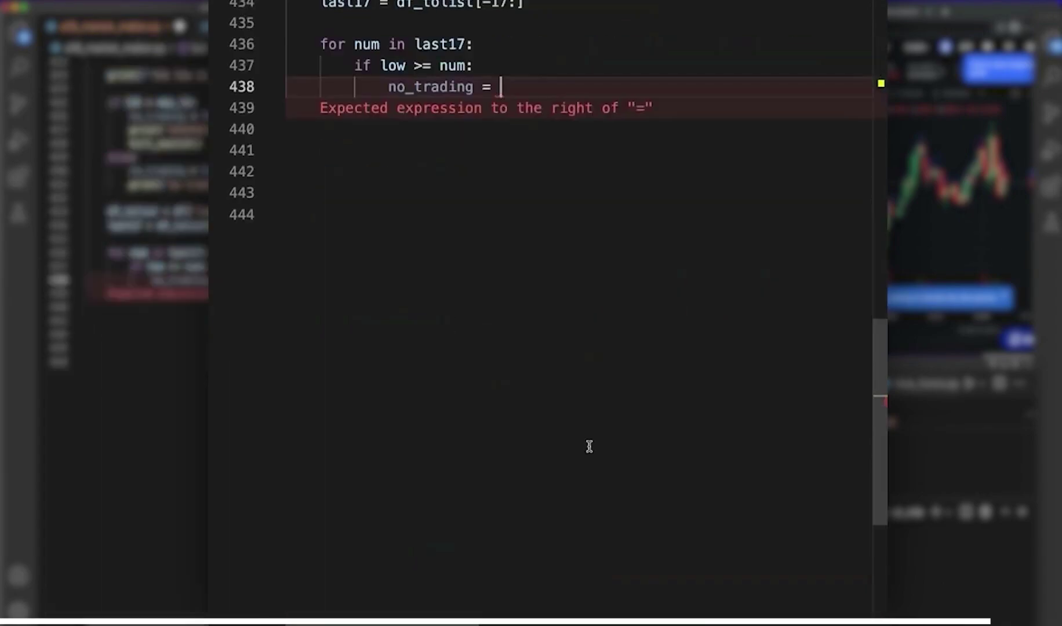
text(True)
key(Return)
text(print(f)
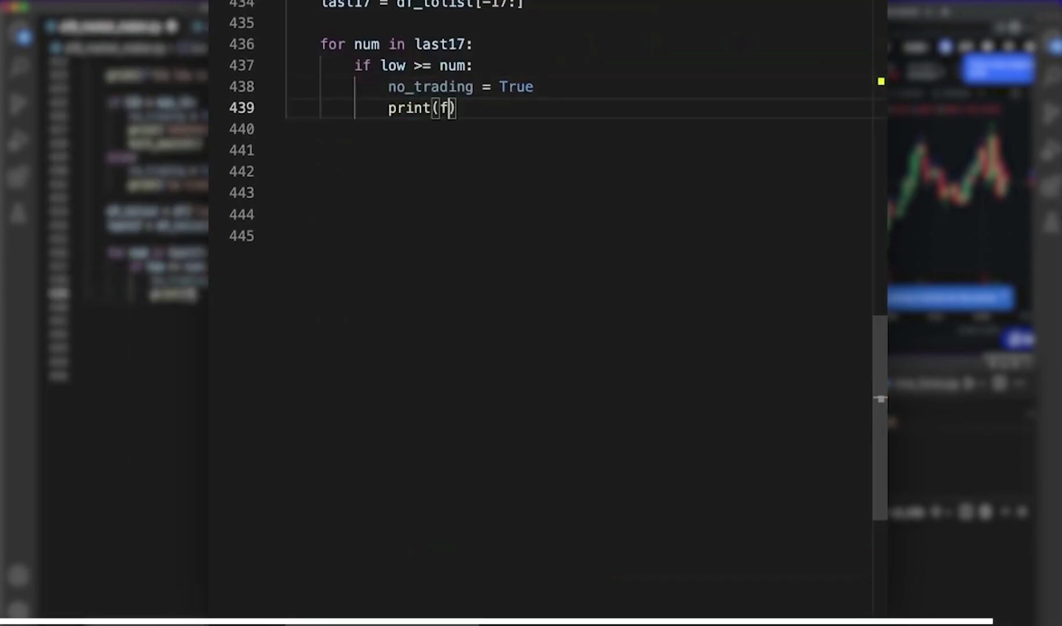
text(')
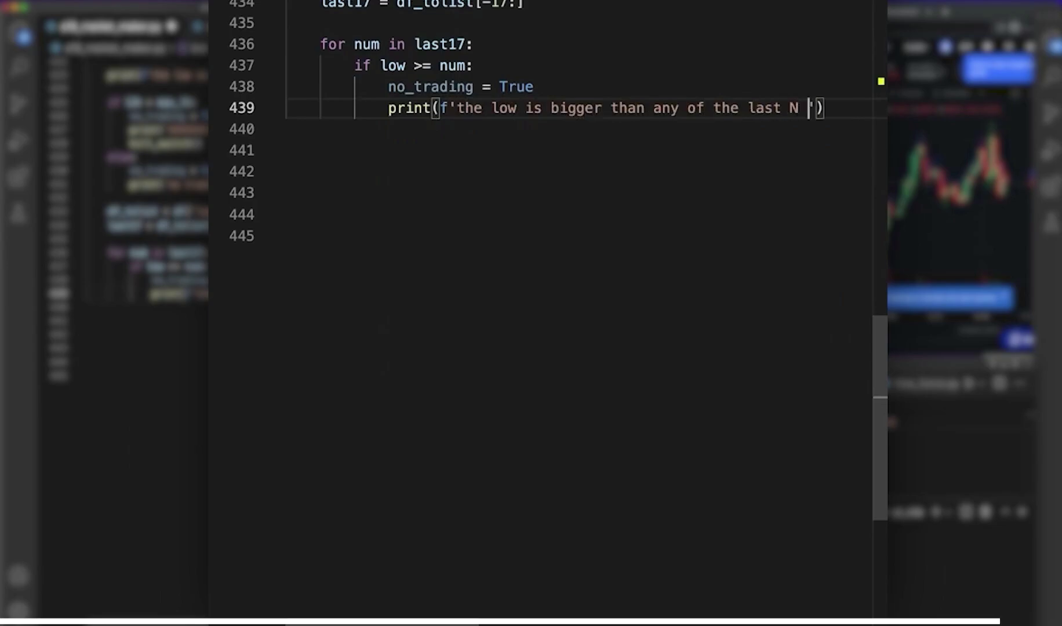
text(so no )
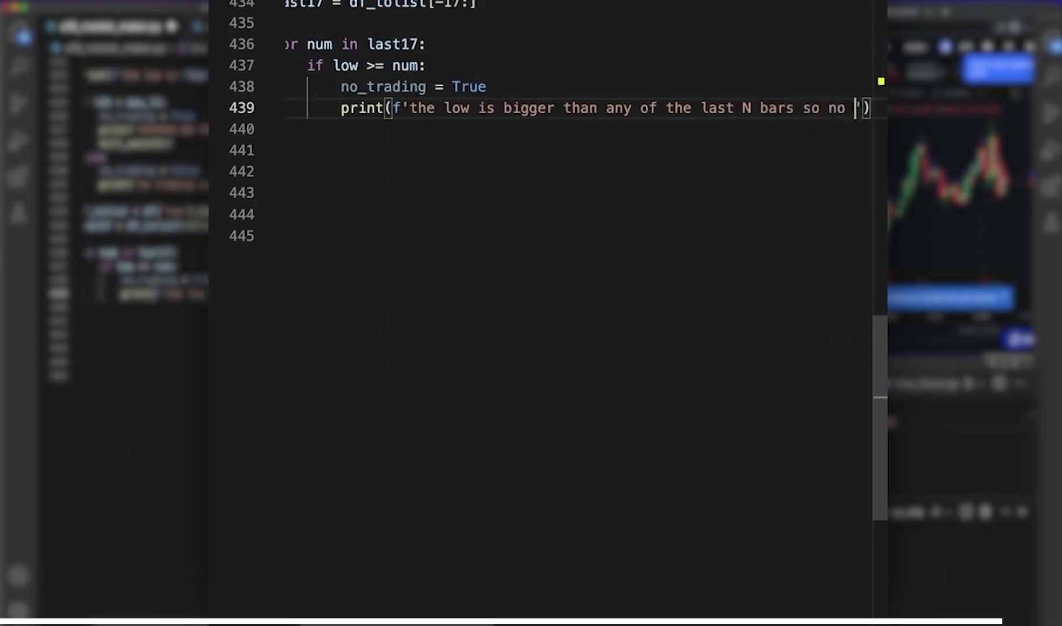
text(trading - T)
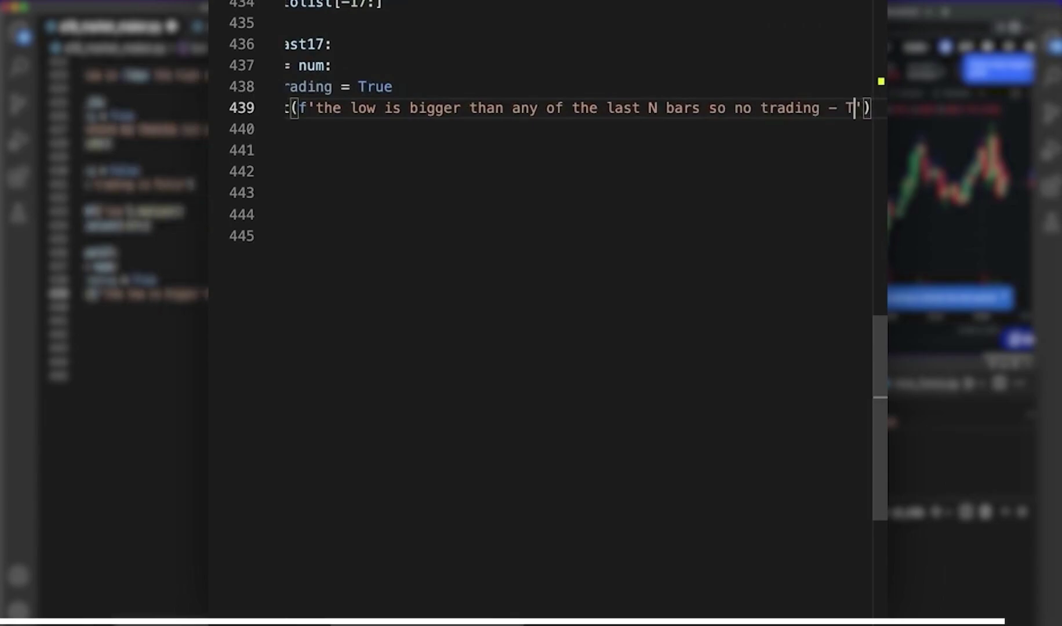
text(rue low )
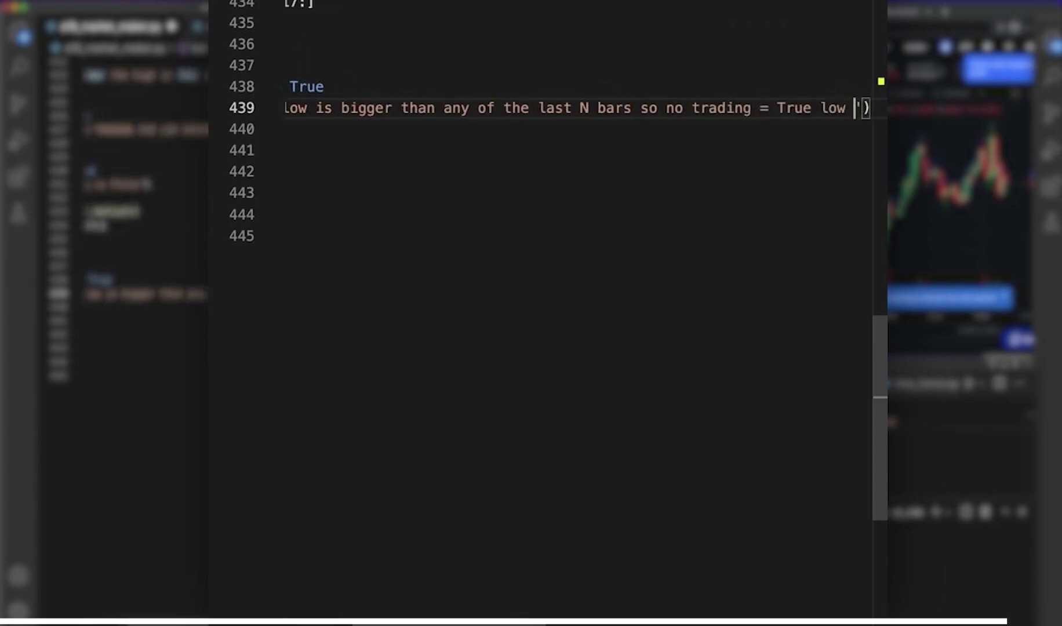
text({low)
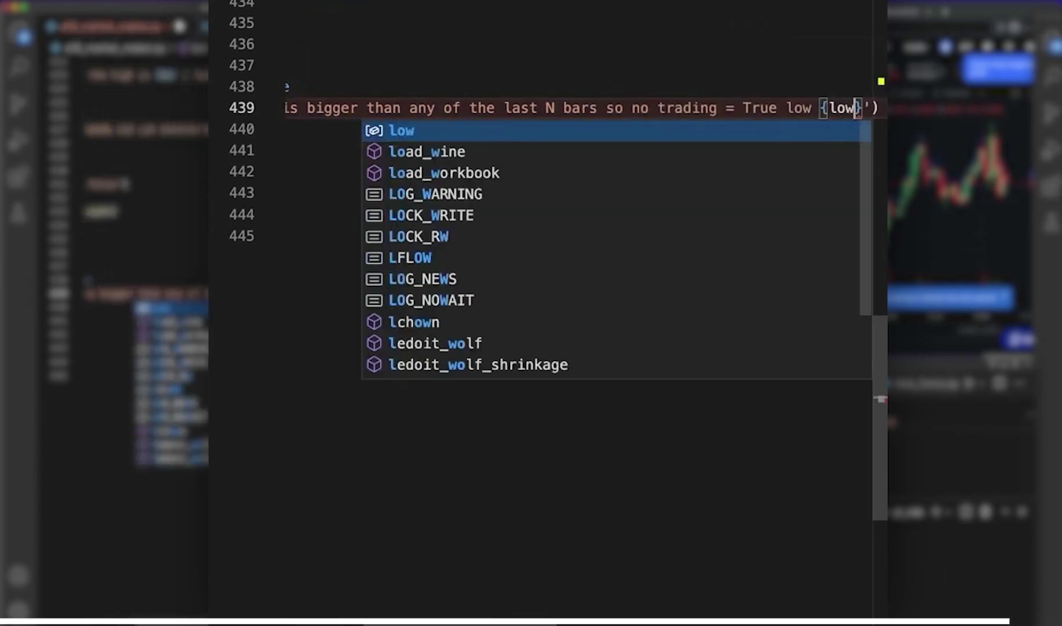
text(} num:)
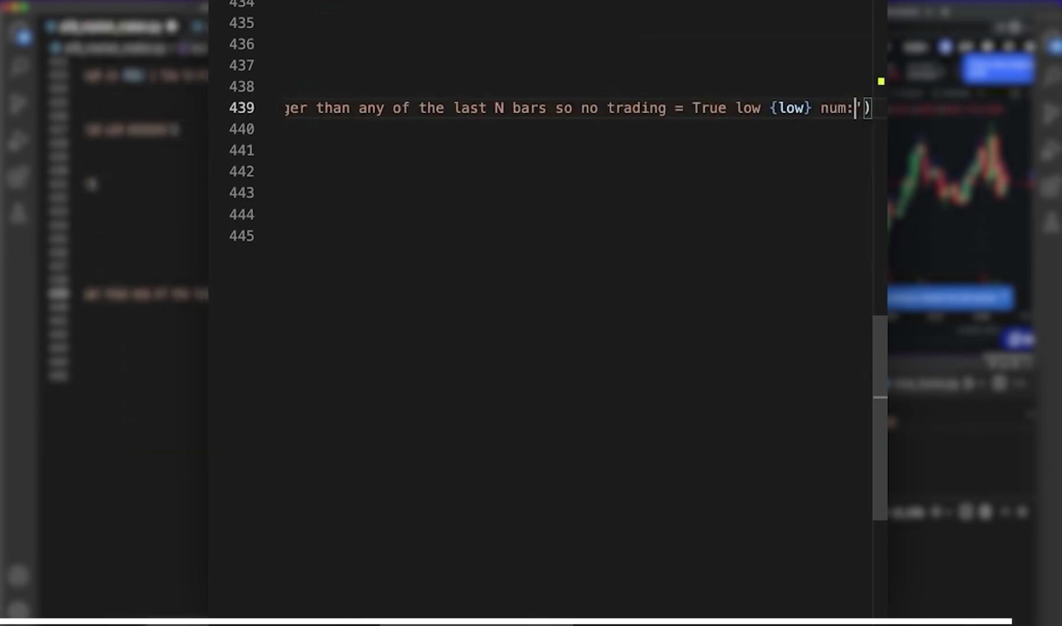
text( {num)
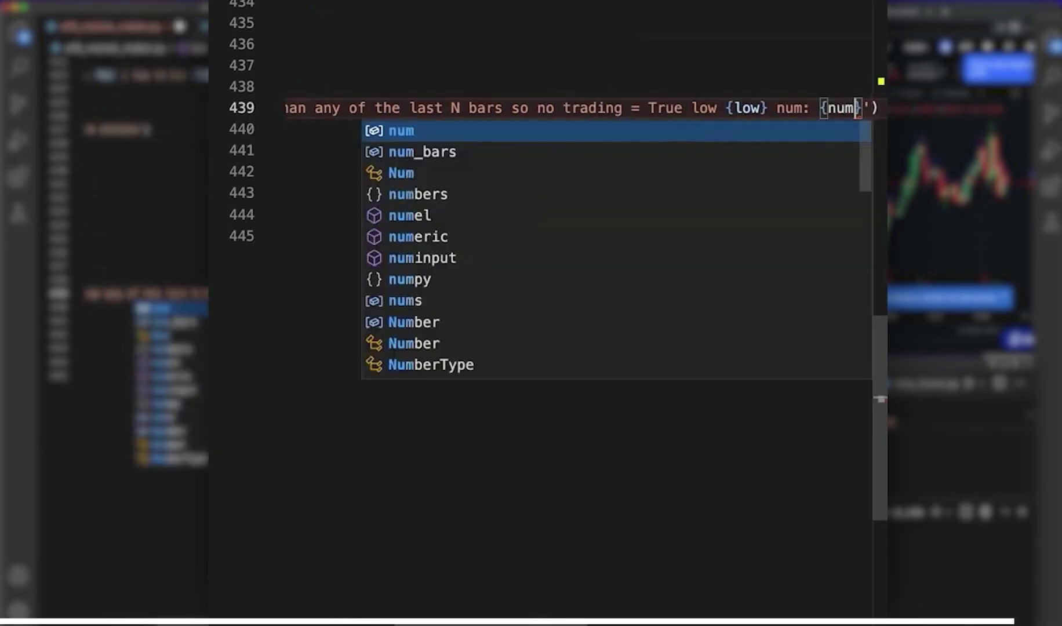
key(End)
key(Return)
Add an elif hi <= num branch setting no_trading = True and begin its 'the hi is le…' print
key(BackSpace)
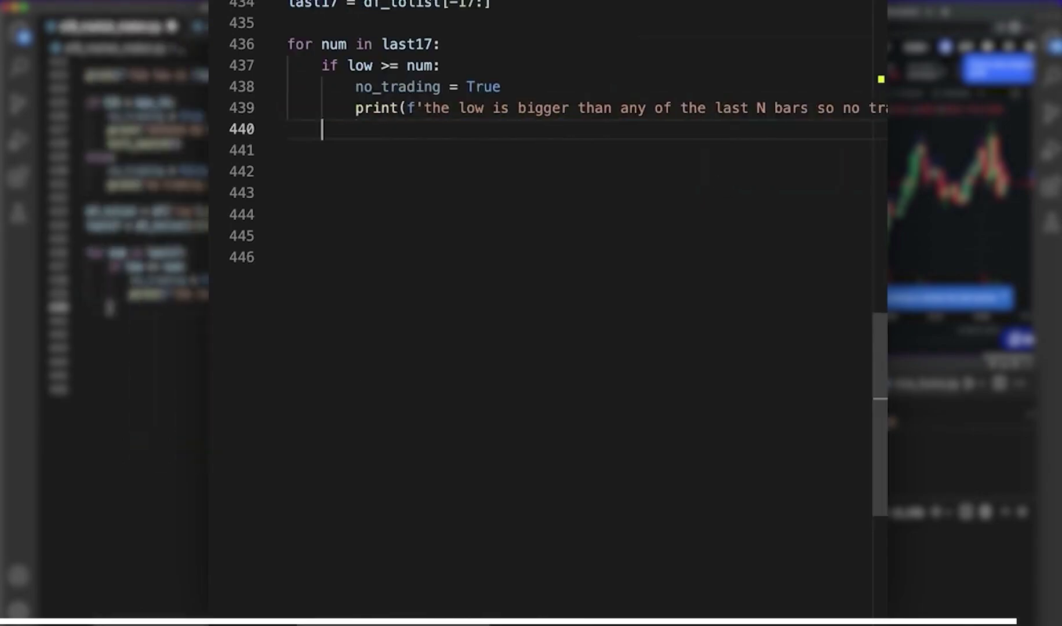
text(elif hi <= )
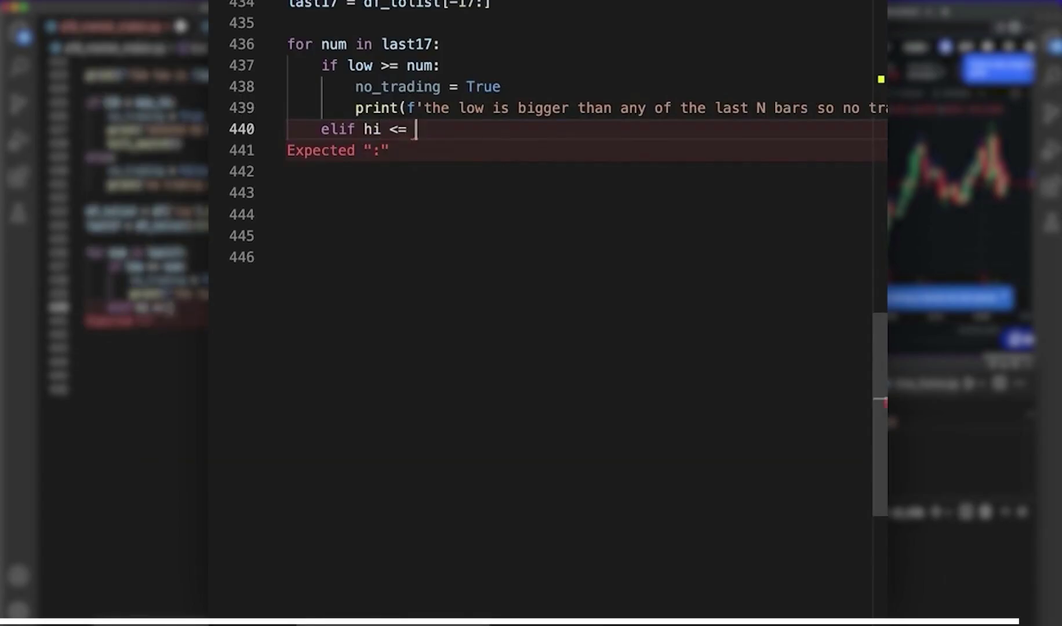
text(num:)
key(Return)
text(no_)
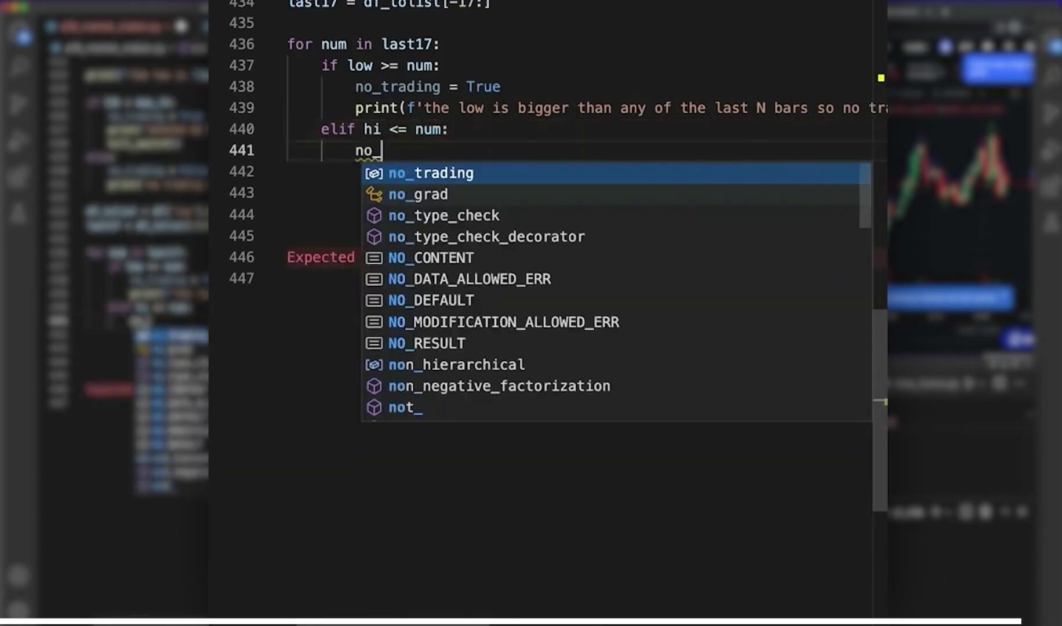
text(trad)
key(Tab)
text(= True)
key(Return)
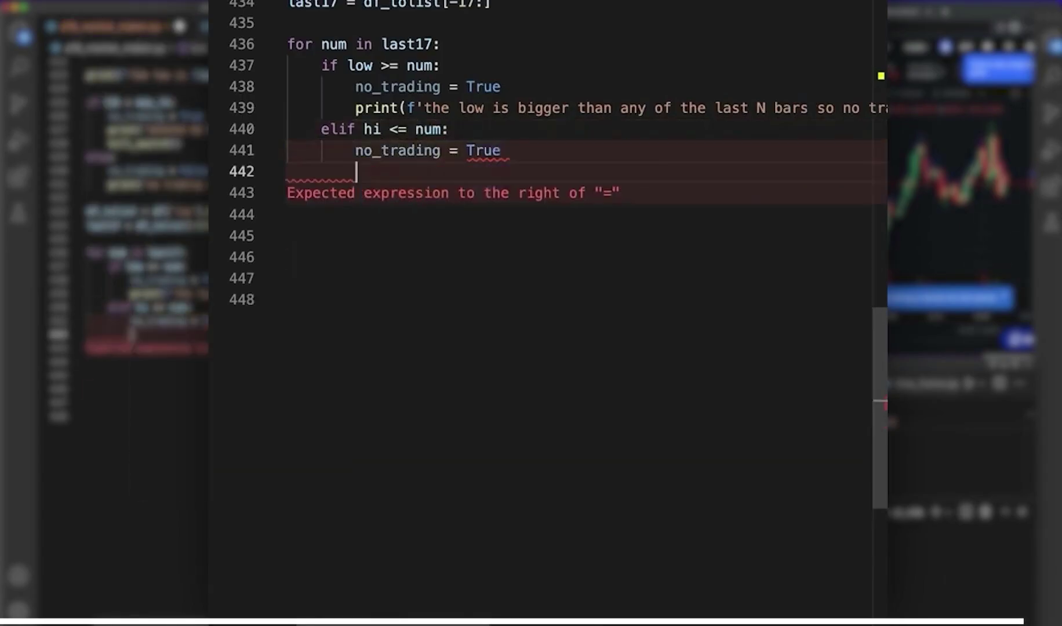
text(print(f thi)
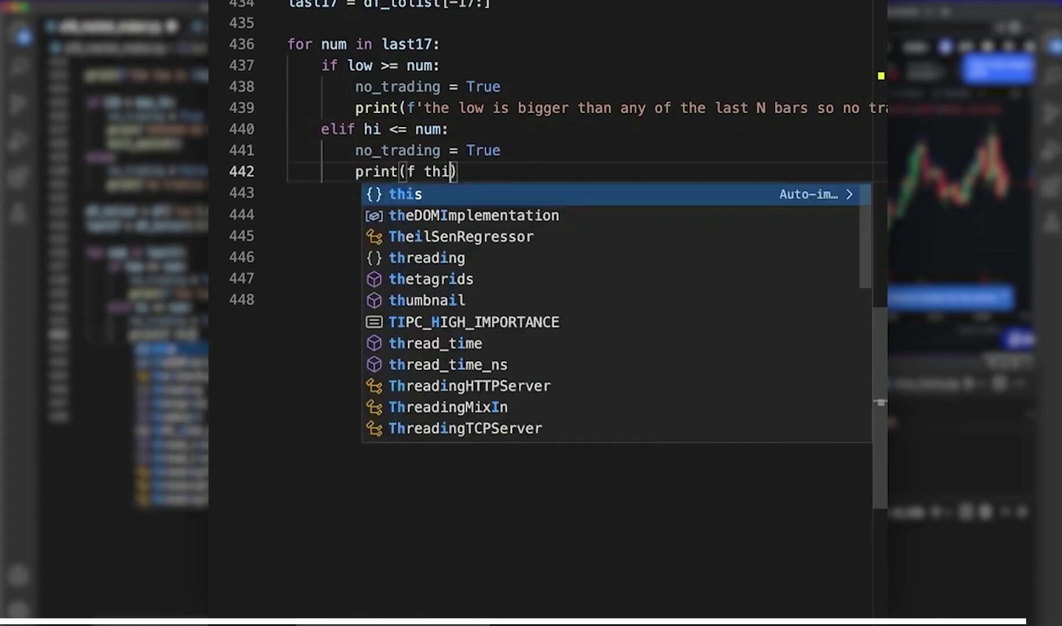
text(e)
key(BackSpace)
key(BackSpace)
key(BackSpace)
text('the hi is le)
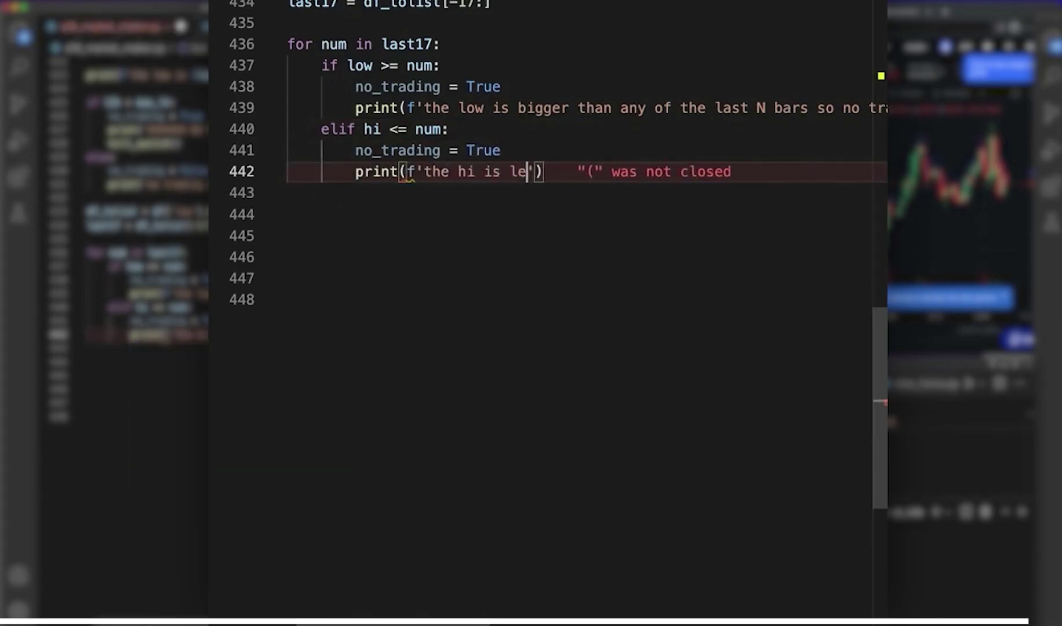
text(ss than any of th)
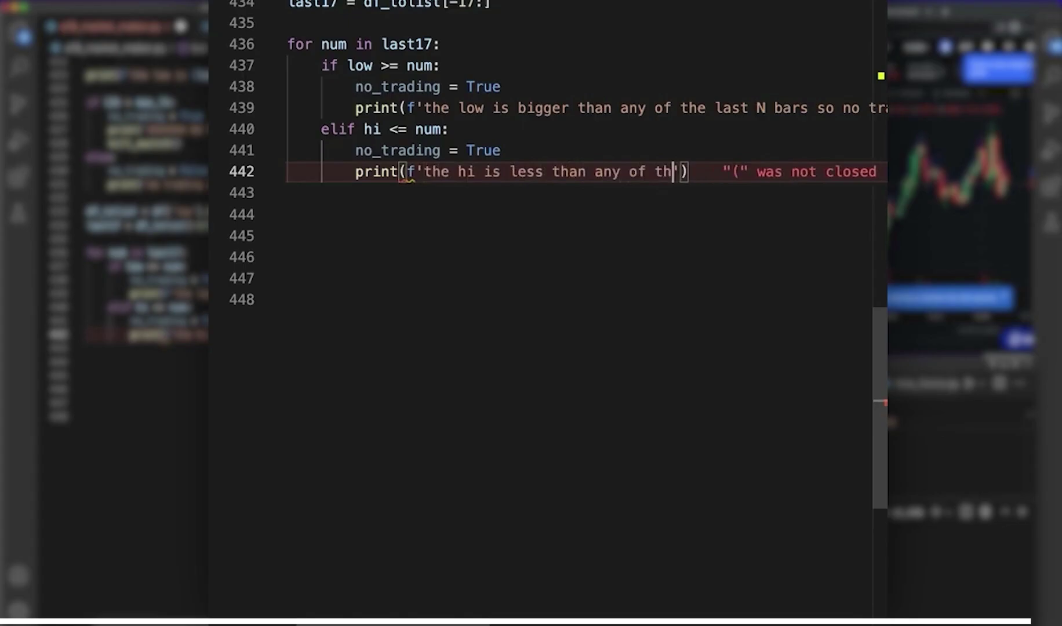
text(e last N bar)
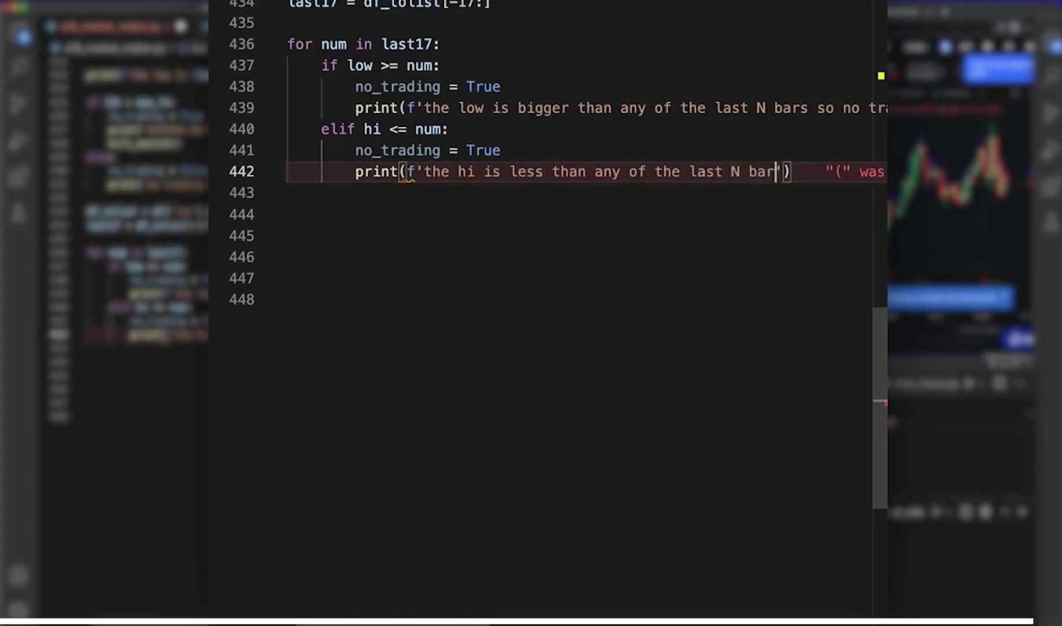
text(trading)
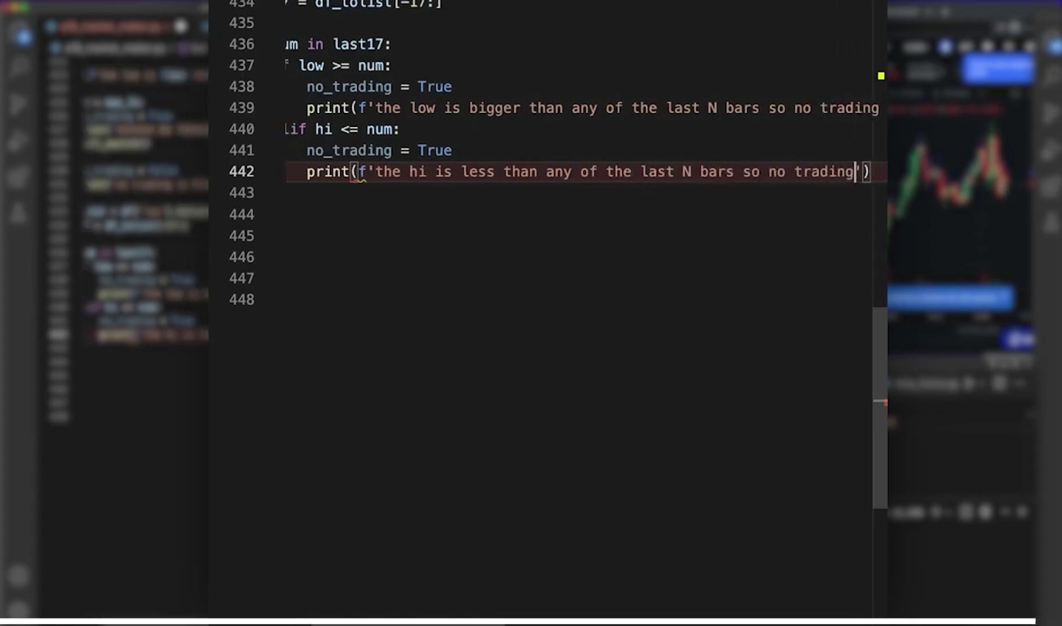
text( - trye)
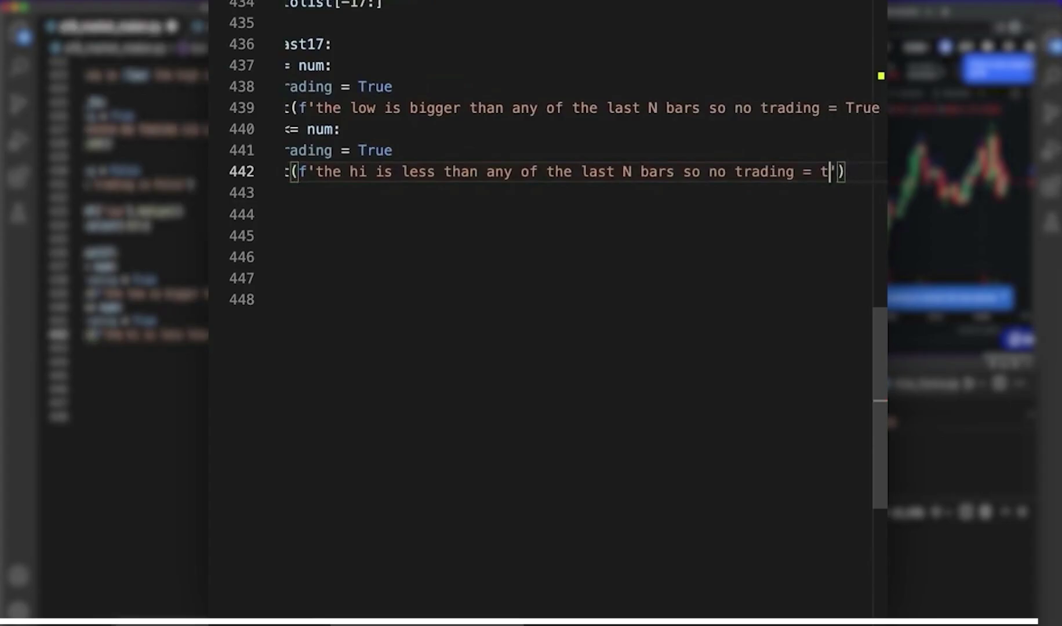
text(rue hi: {hi} num)
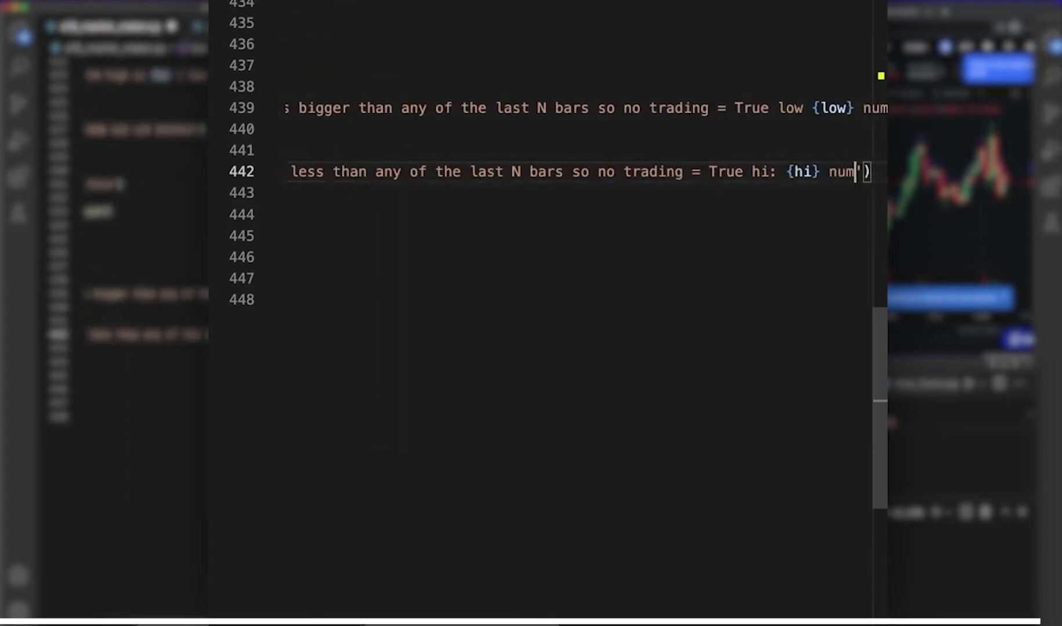
text(: )
text({num})
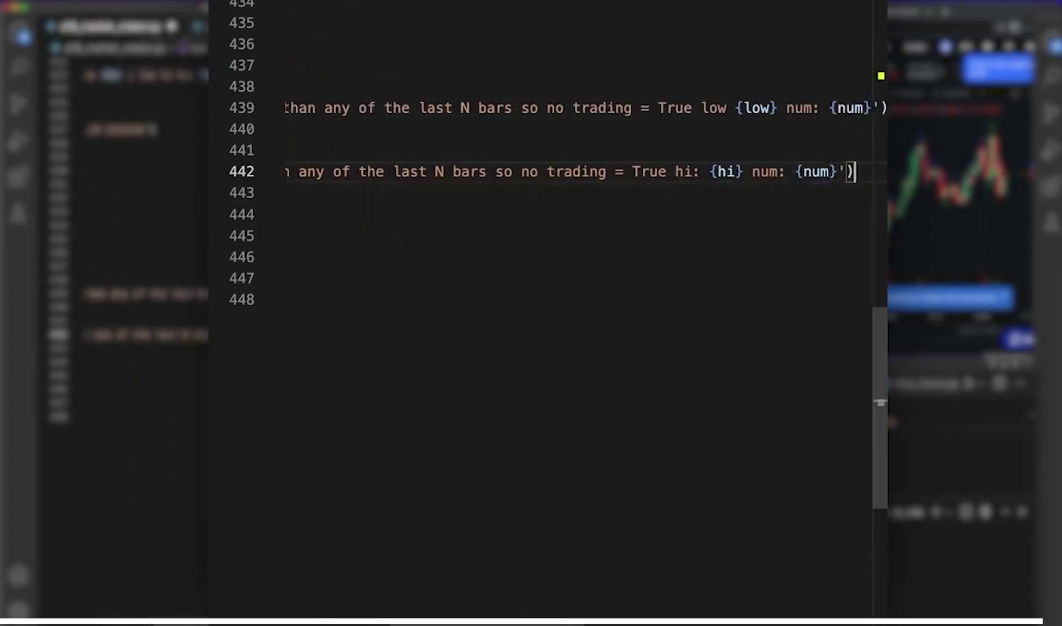
Add an else branch printing that the last 17 bars had no higher highs or lower lows, with {low}, {hi}, {num}
key(Return)
text(lse)
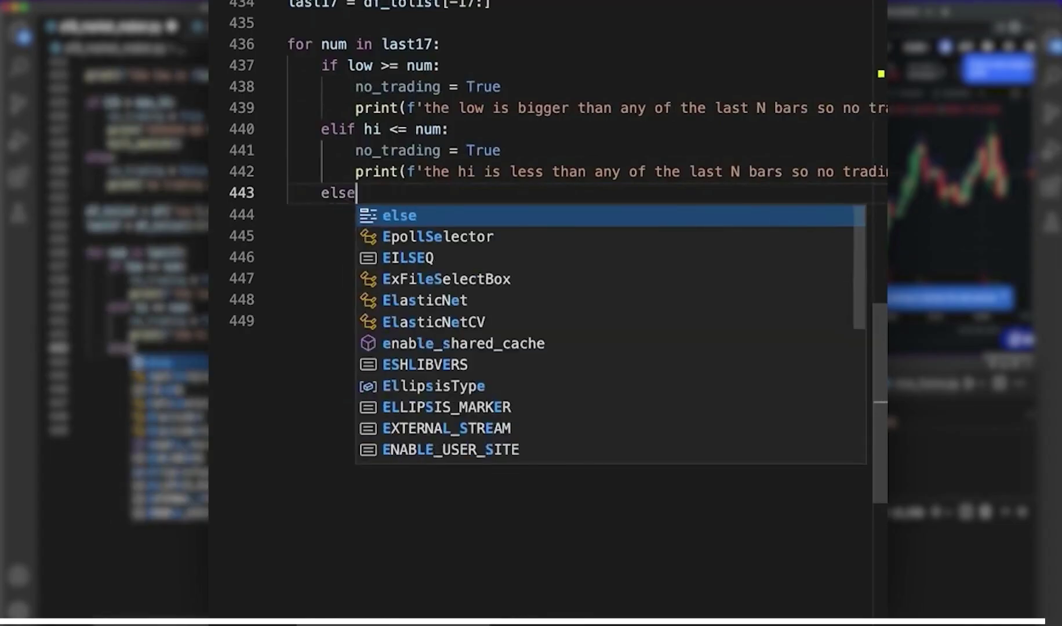
text(:)
key(Return)
text(print(f)
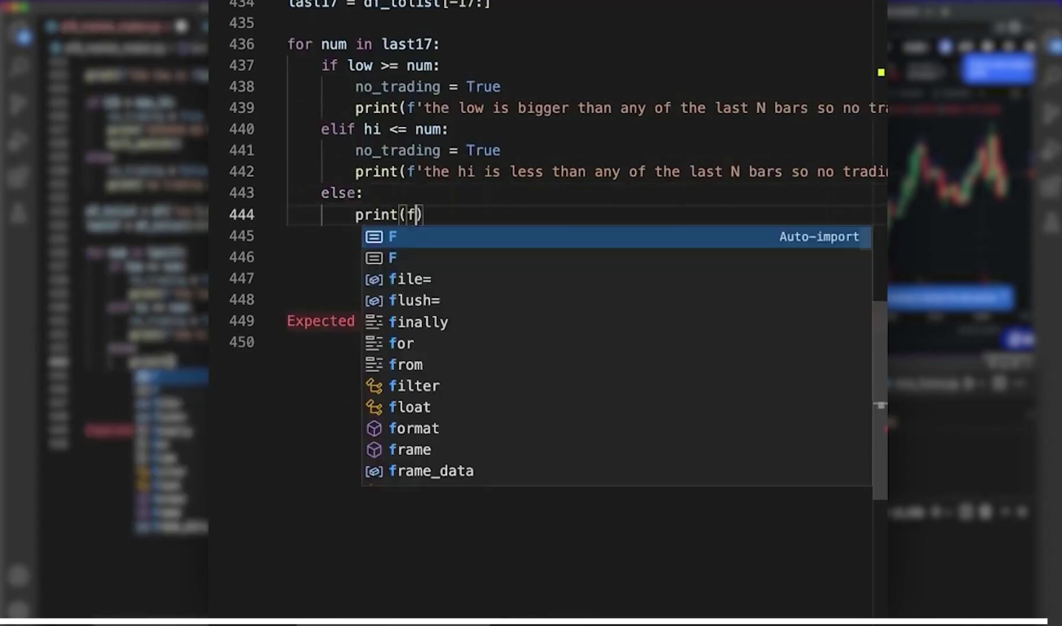
text('no trading was)
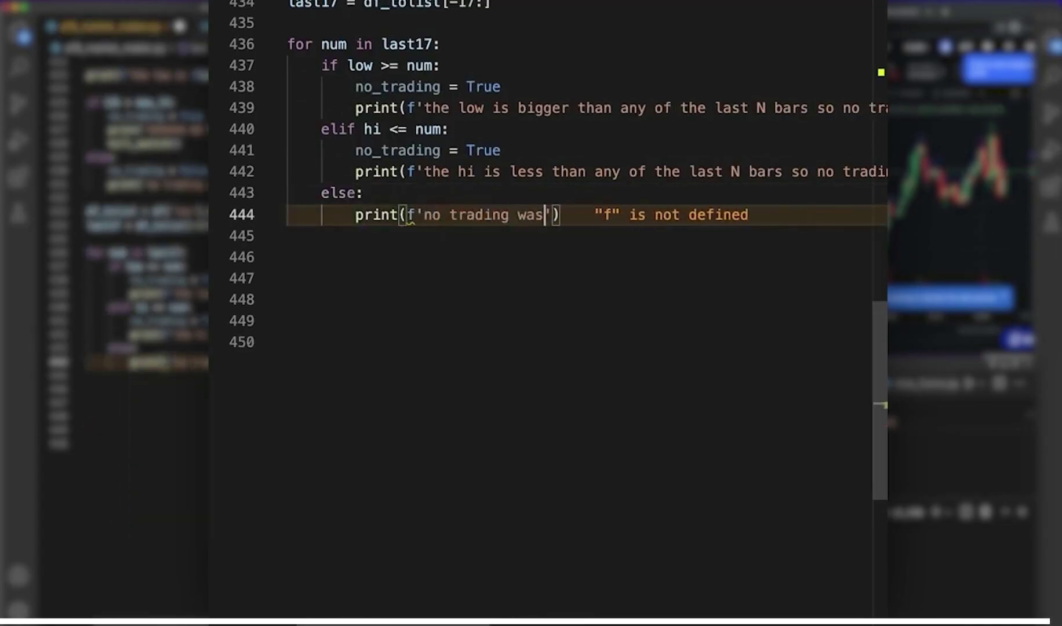
text(nt triggered by the )
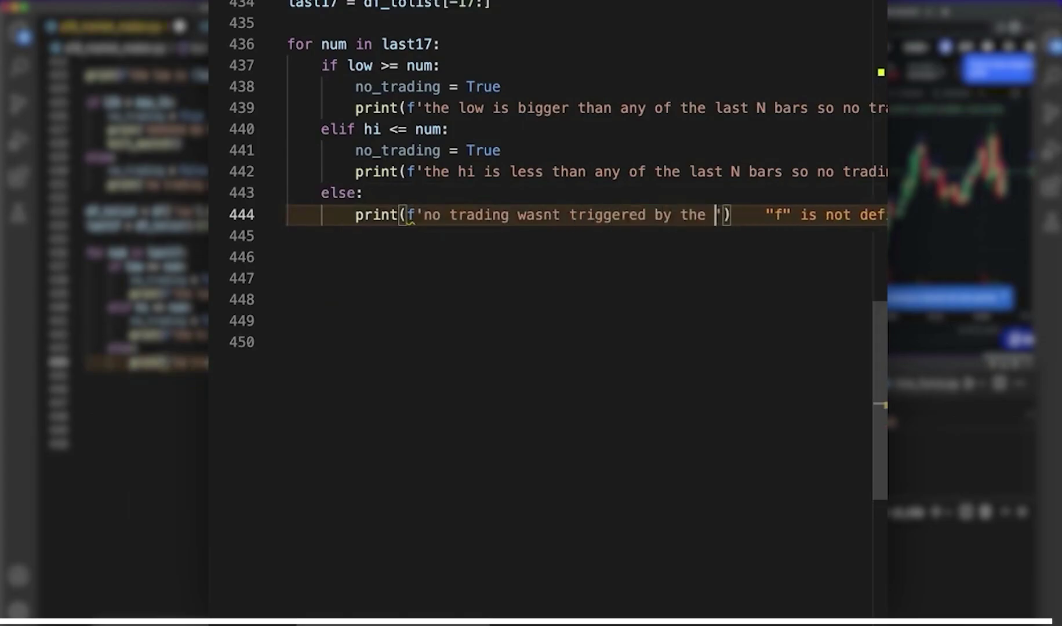
text(7 bar)
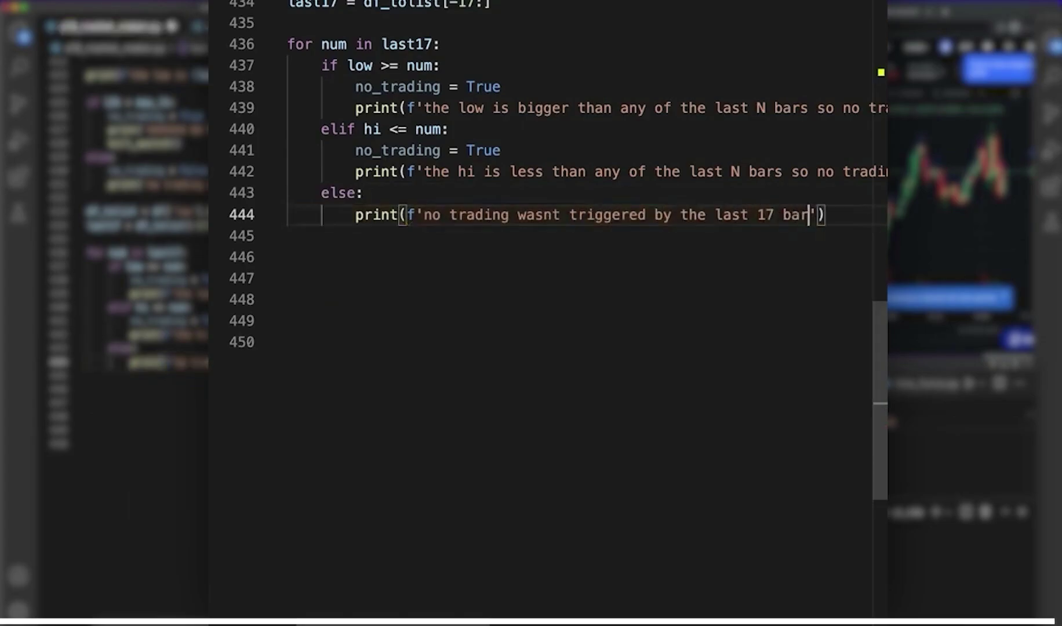
text(aning we  are)
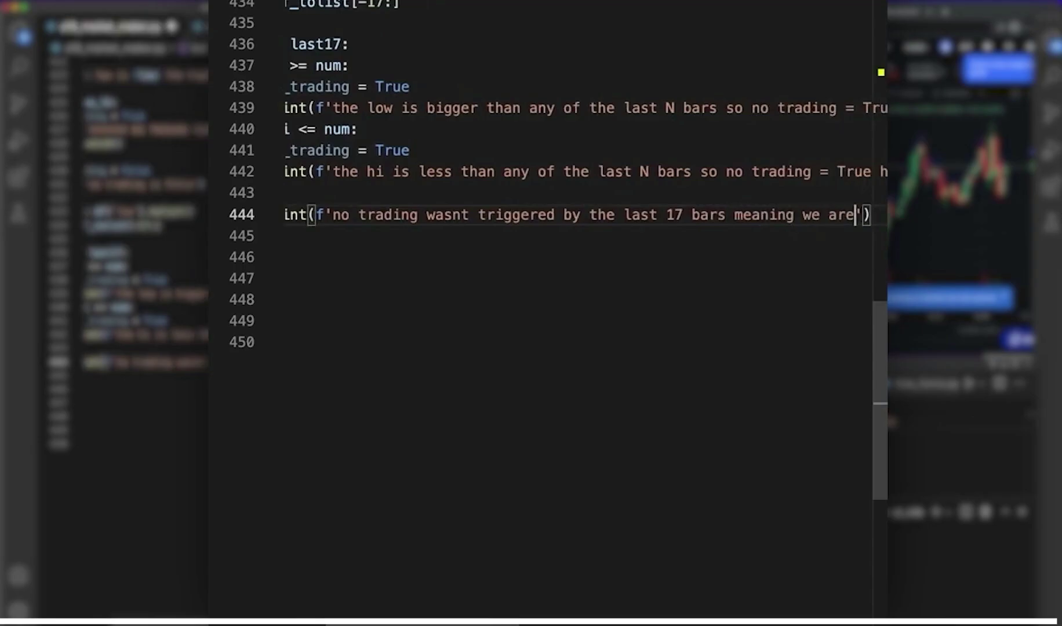
text( not making high)
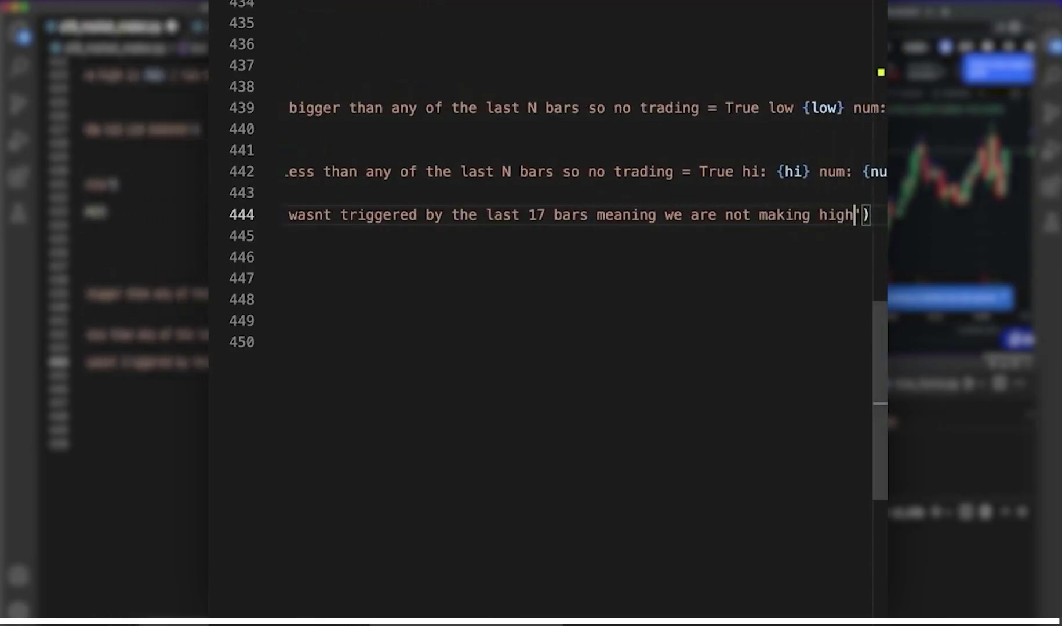
text(er his or )
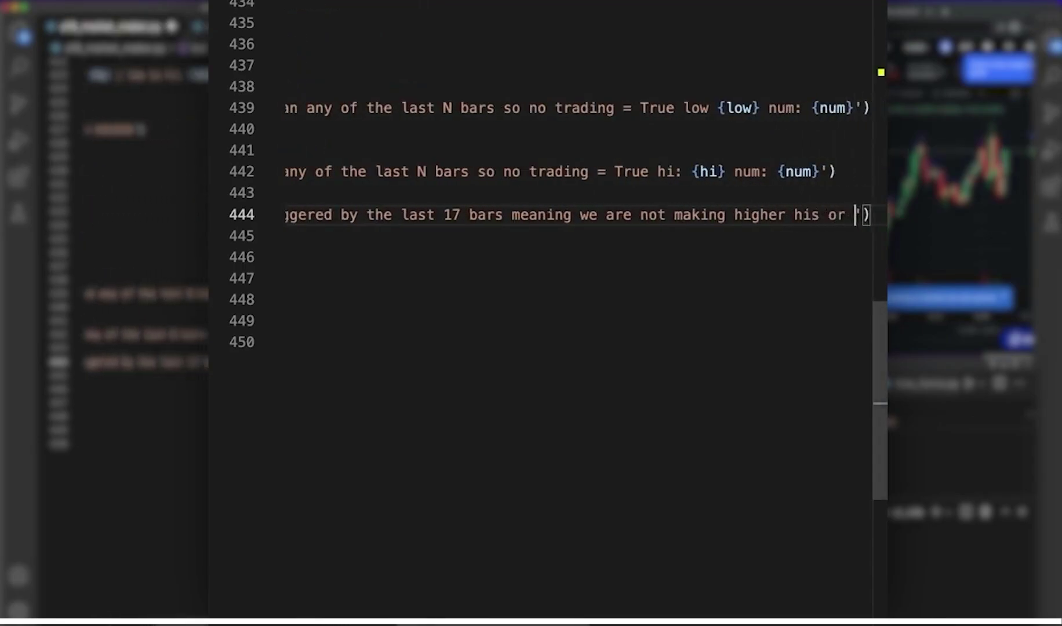
text(lower lows low)
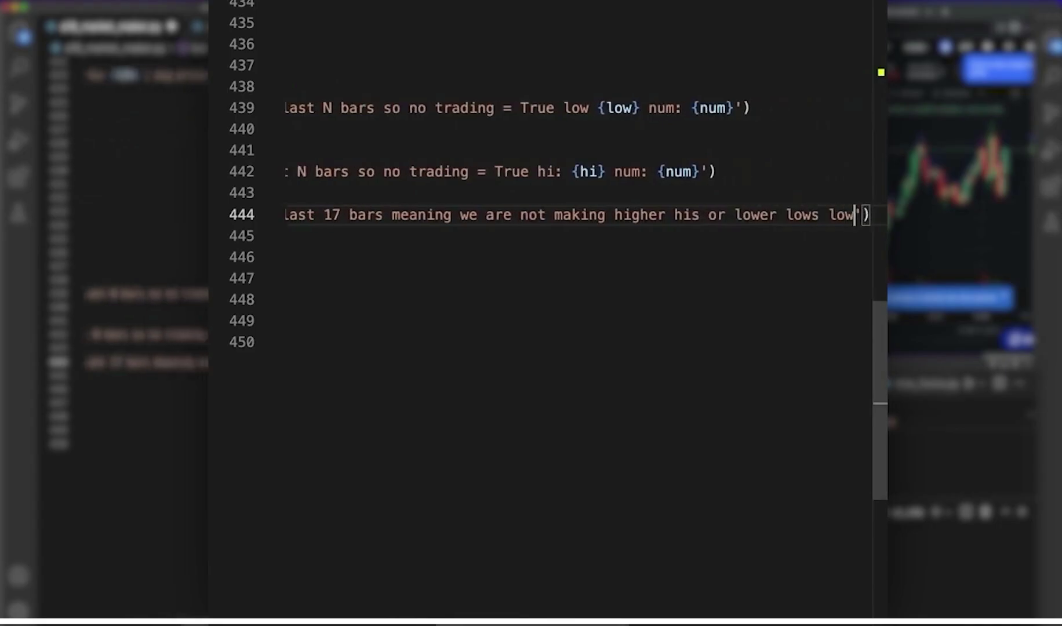
text(: { hi )
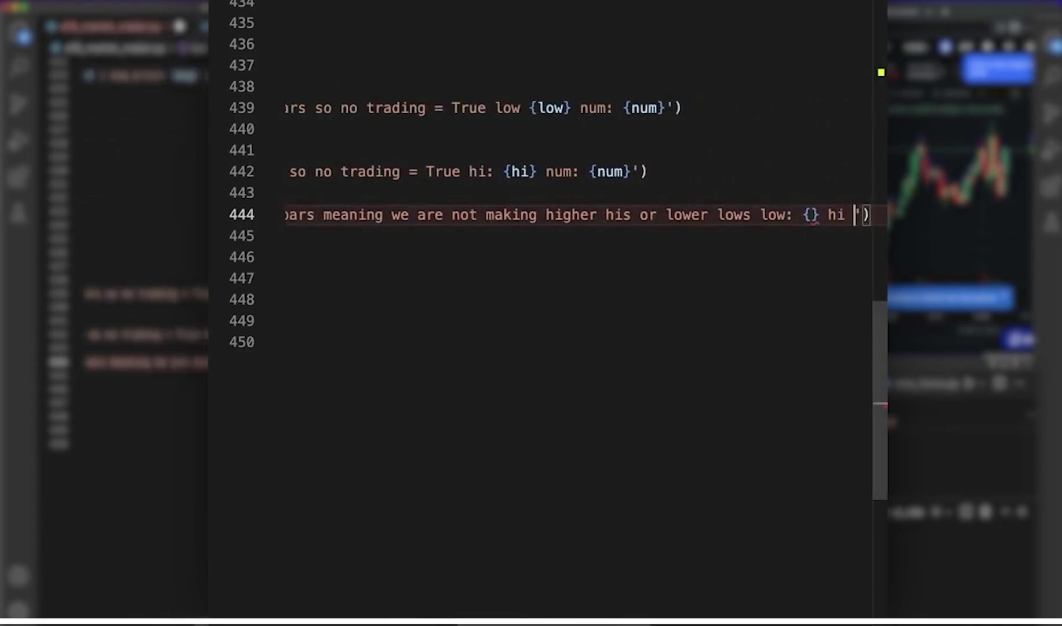
text({} num {)
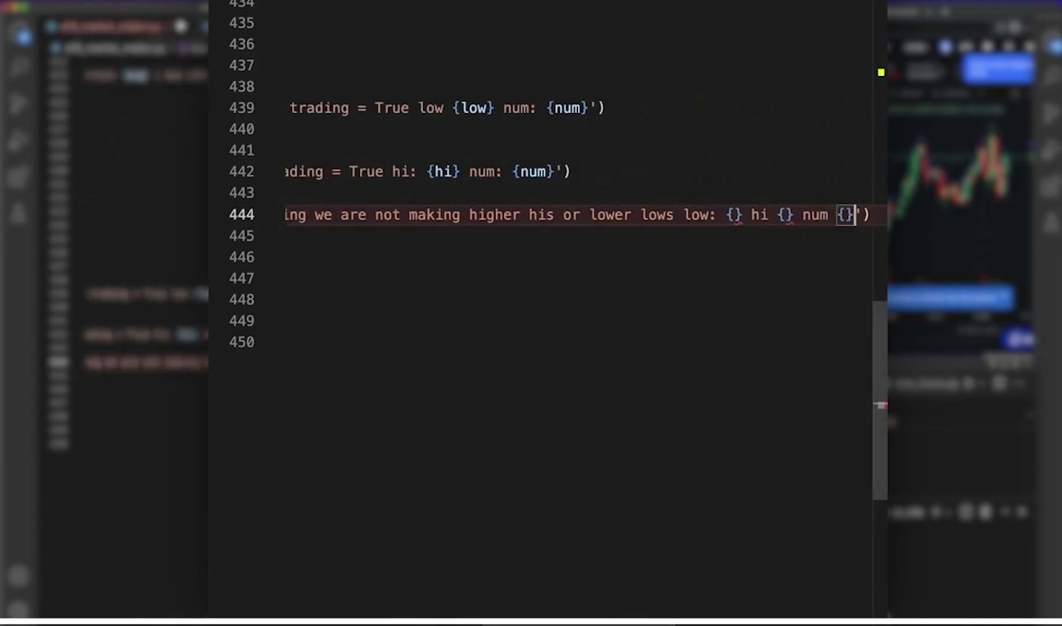
text(numhi)
key(Left)
key(Left)
key(Left)
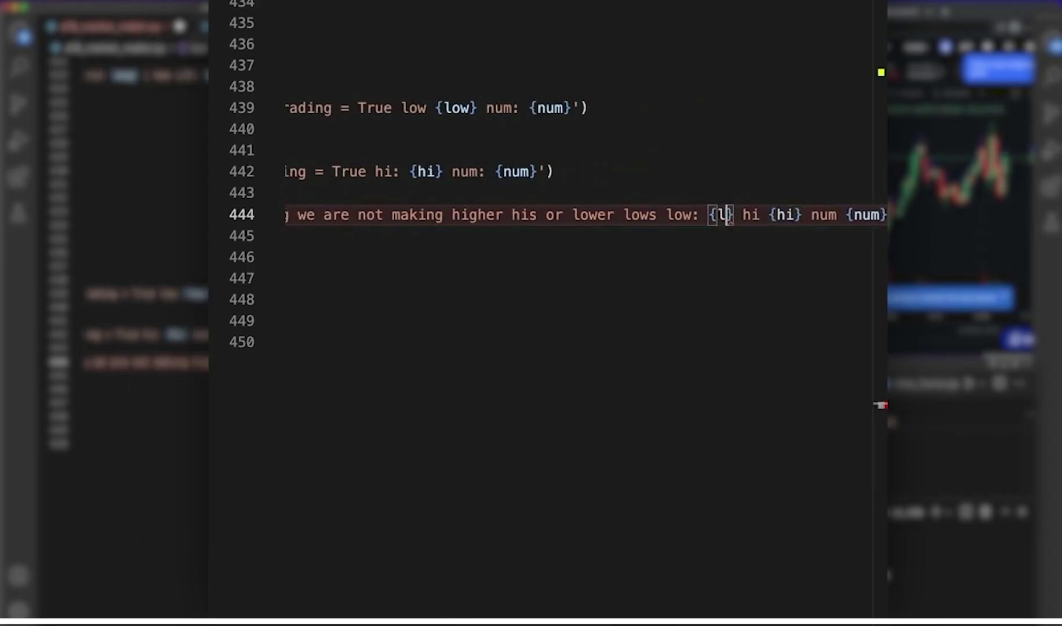
text(low)
key(Home)
key(Down)
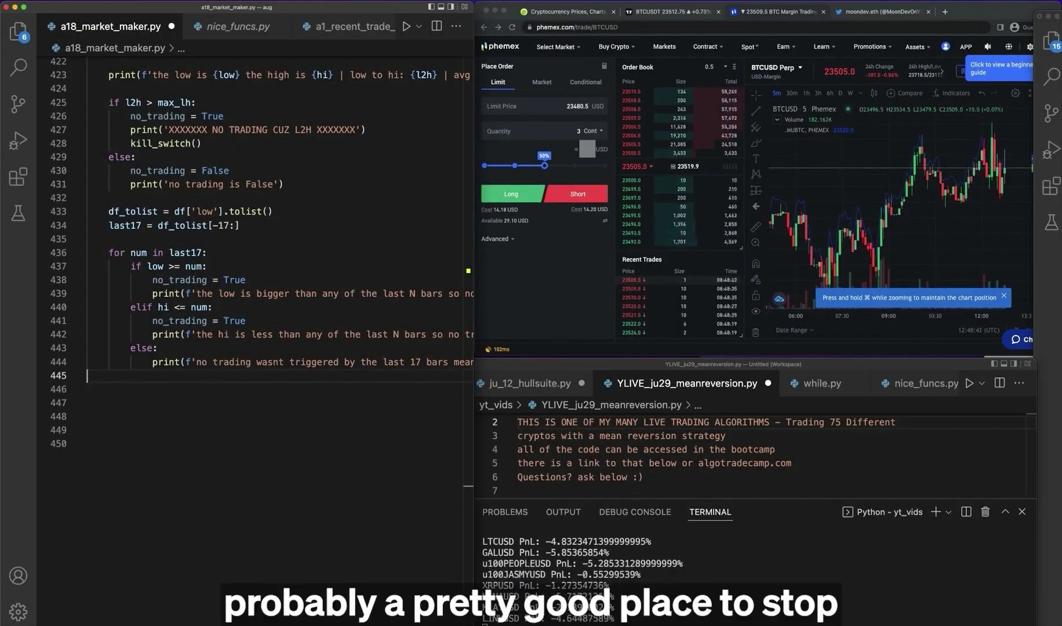
Add the comment '### PAUSE HERE... WILL FOLLOW UP IN PART 2' on a new line after line 446
key(Return)
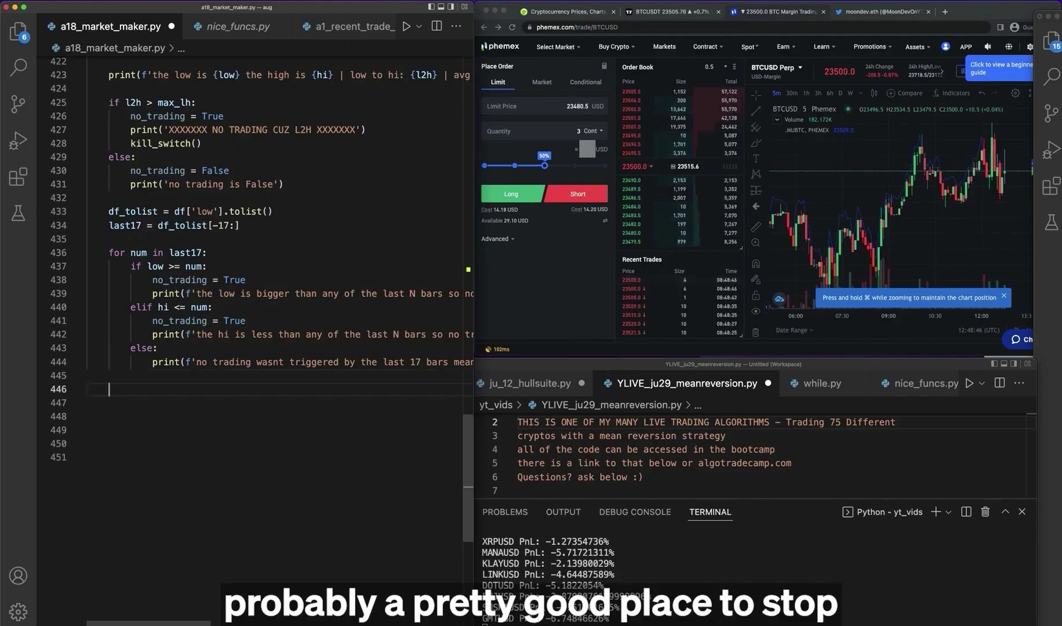
text(### PAUSE)
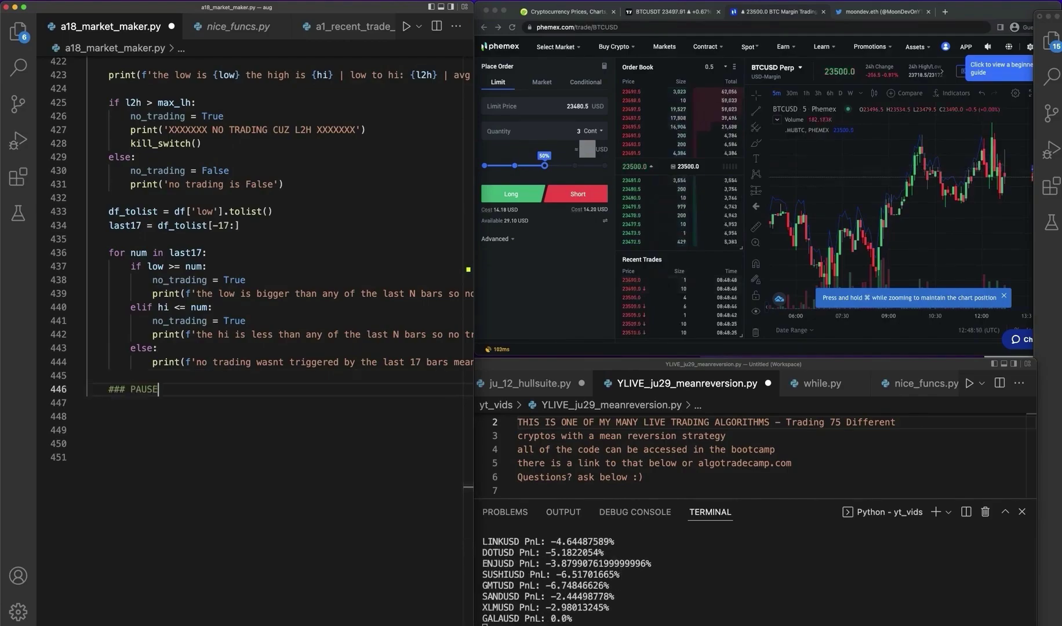
text( HERE...)
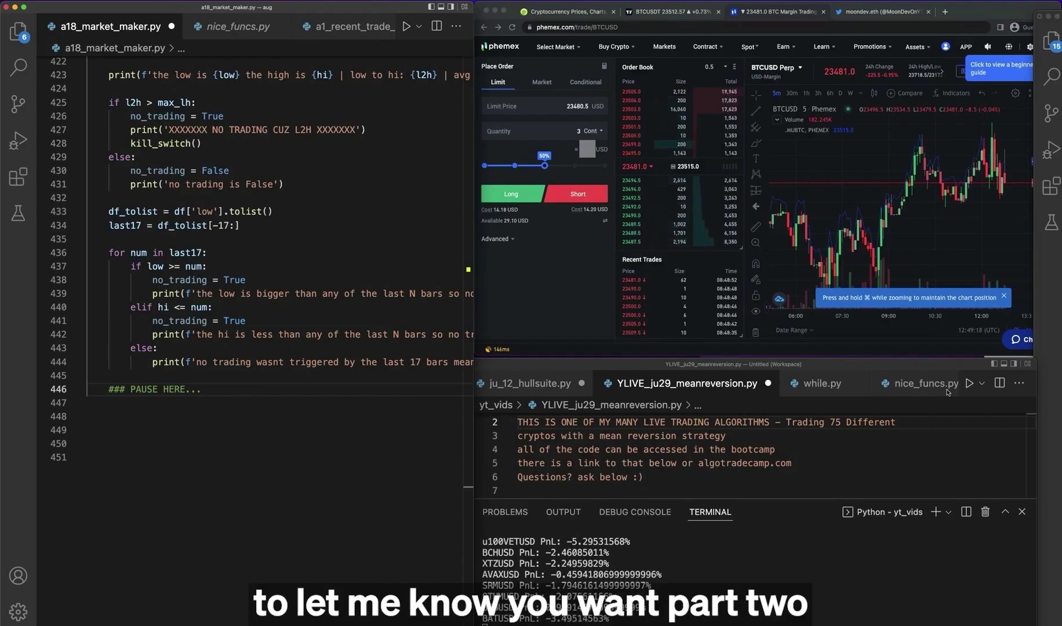
text( WILL FOLLOW UP IN PART 2)
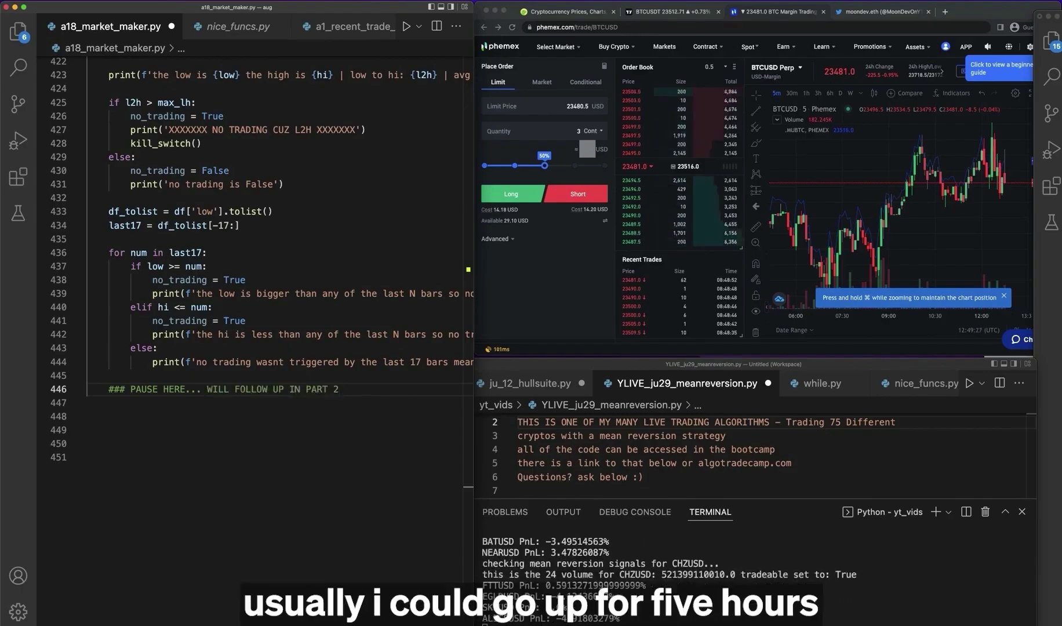